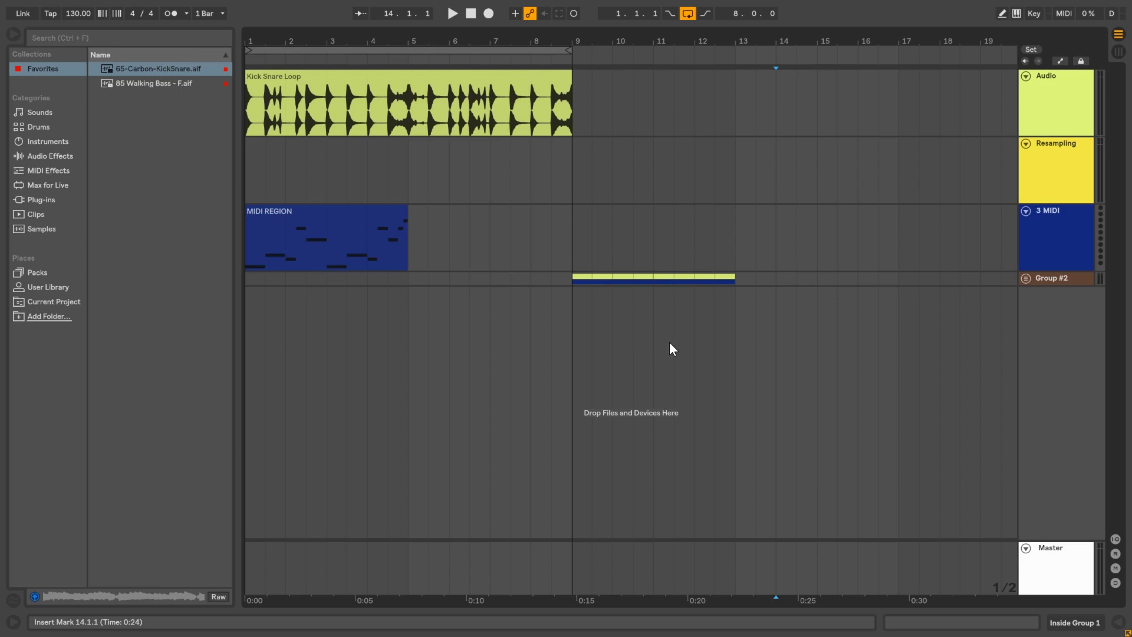
- Show the In/Out, return tracks, mixer and track delay sections in the Arrangement
{"action": "left_click", "coordinate": [1116, 540]}
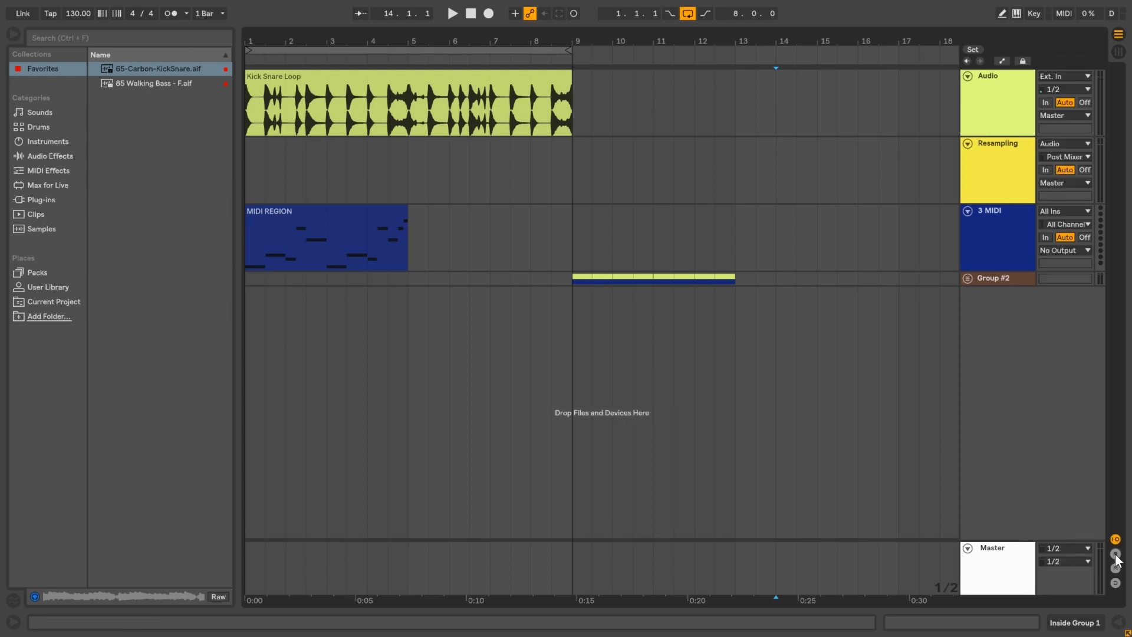
{"action": "left_click", "coordinate": [1116, 555]}
{"action": "left_click", "coordinate": [1116, 569]}
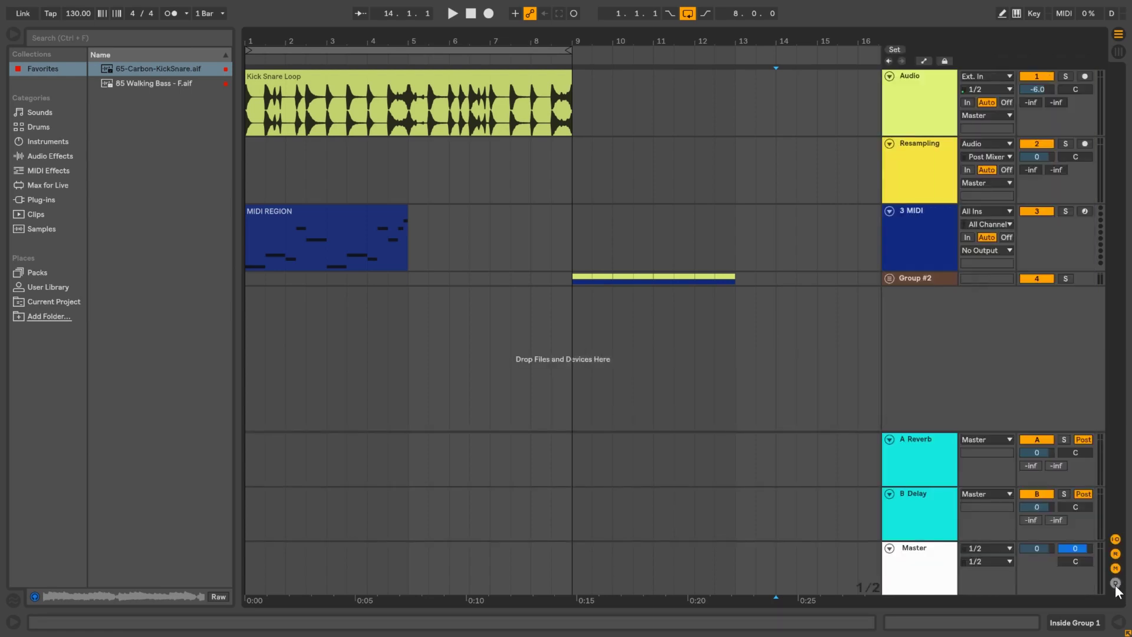
{"action": "left_click", "coordinate": [1115, 584]}
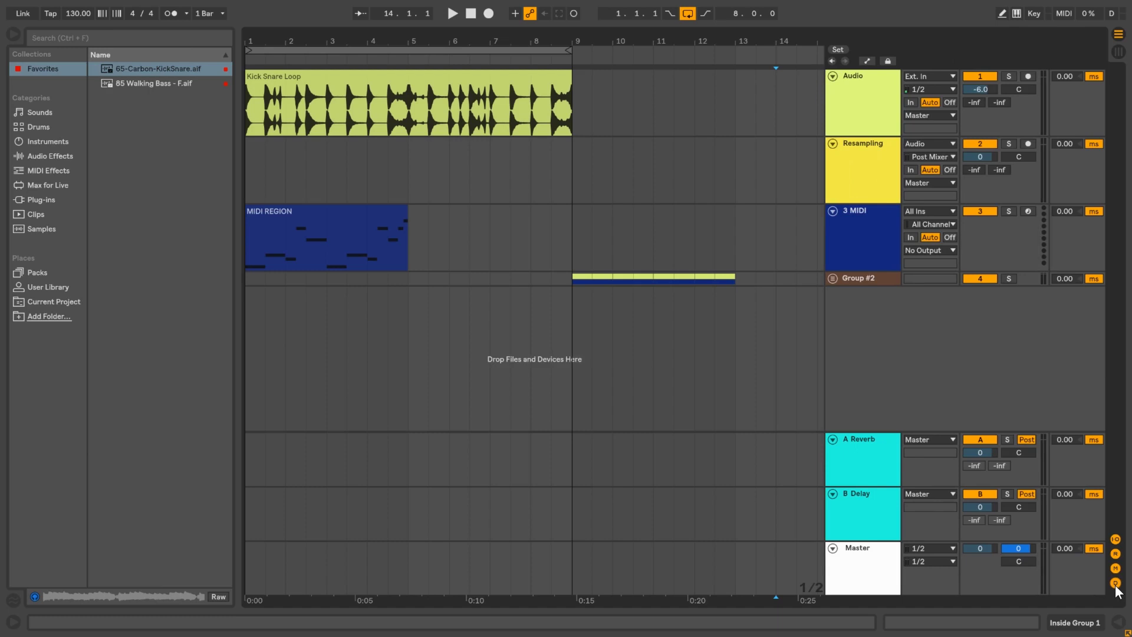
- Look through the track types by selecting the audio, MIDI, group, return and master tracks in turn
{"action": "left_click", "coordinate": [848, 104]}
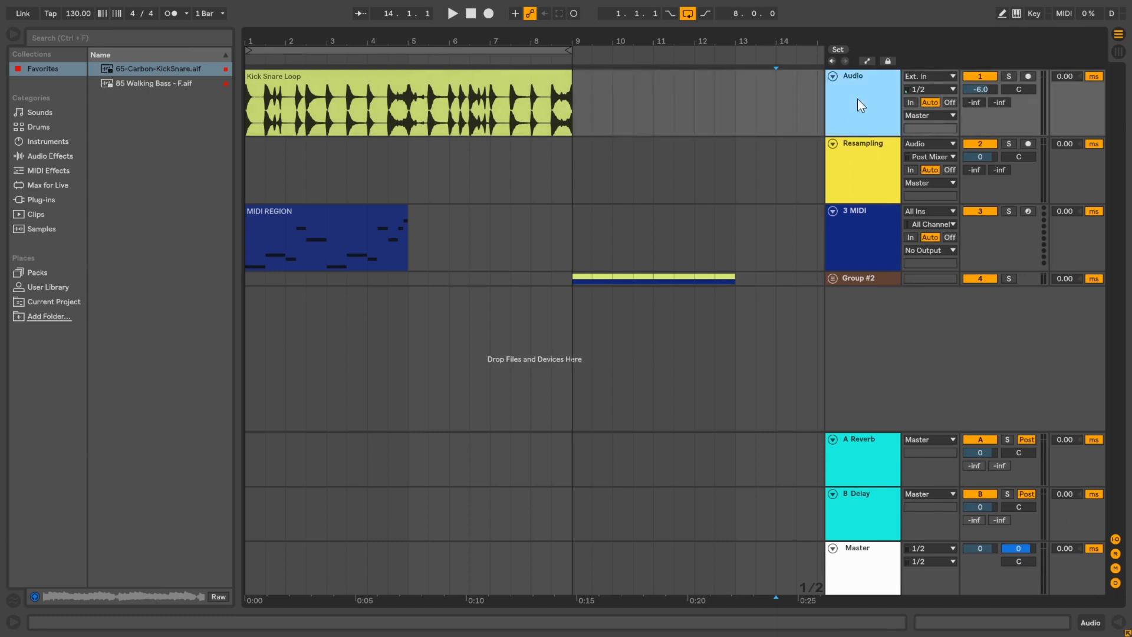
{"action": "left_click", "coordinate": [862, 221]}
{"action": "left_click", "coordinate": [861, 278]}
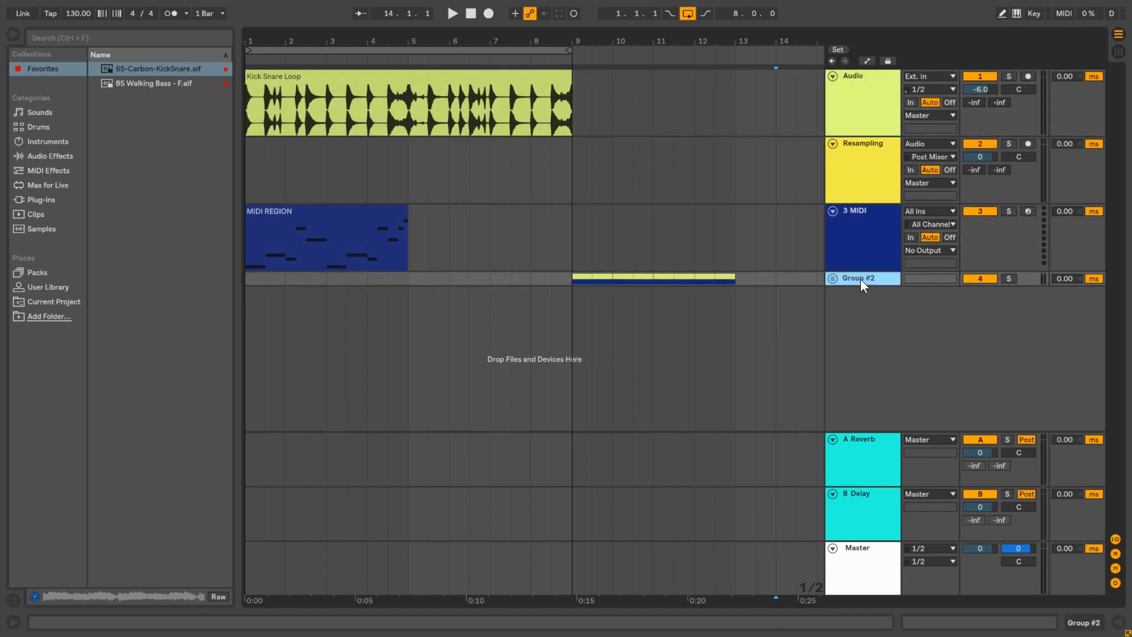
{"action": "left_click", "coordinate": [853, 458]}
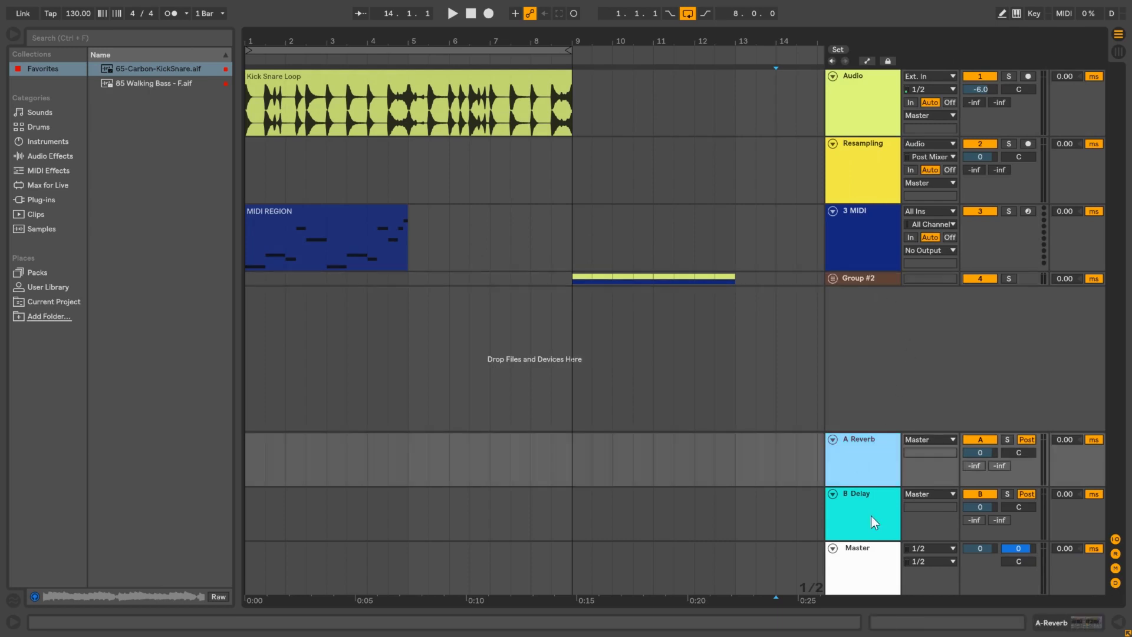
{"action": "left_click", "coordinate": [869, 568]}
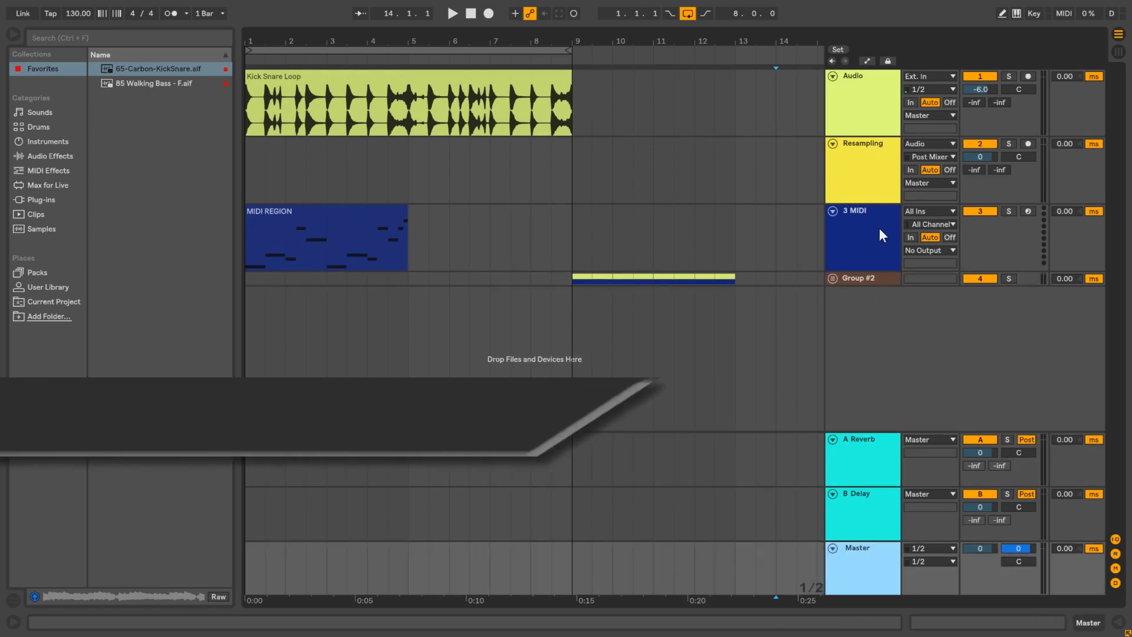
- Insert a new audio track directly below the Audio track and make it slightly taller
{"action": "left_click", "coordinate": [853, 98]}
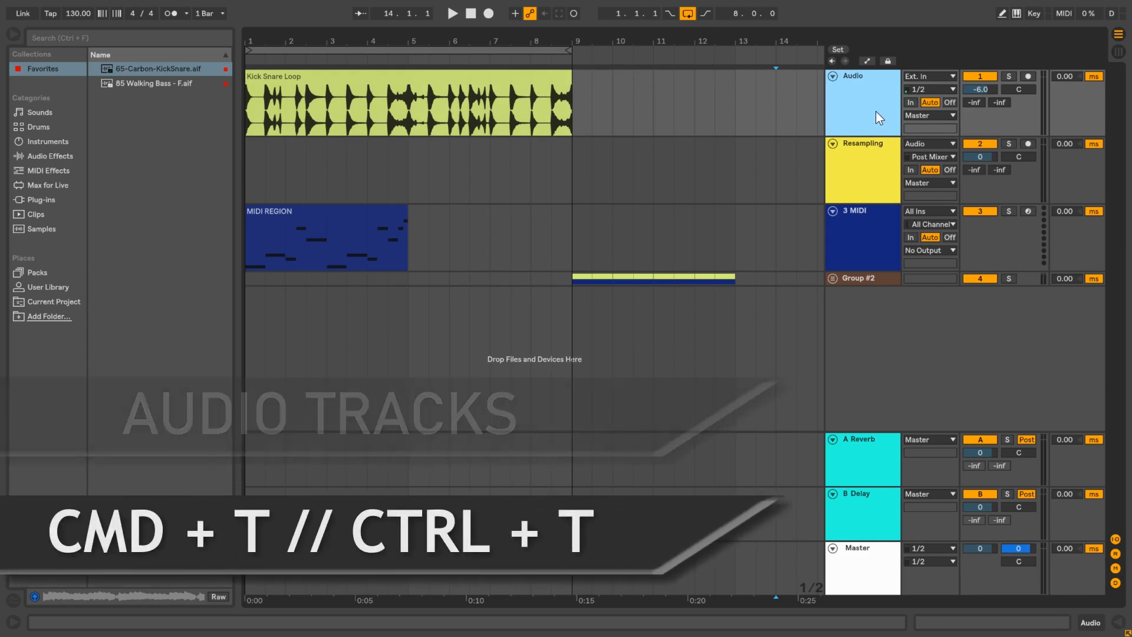
{"action": "key", "text": "ctrl+t"}
{"action": "left_click", "coordinate": [874, 145]}
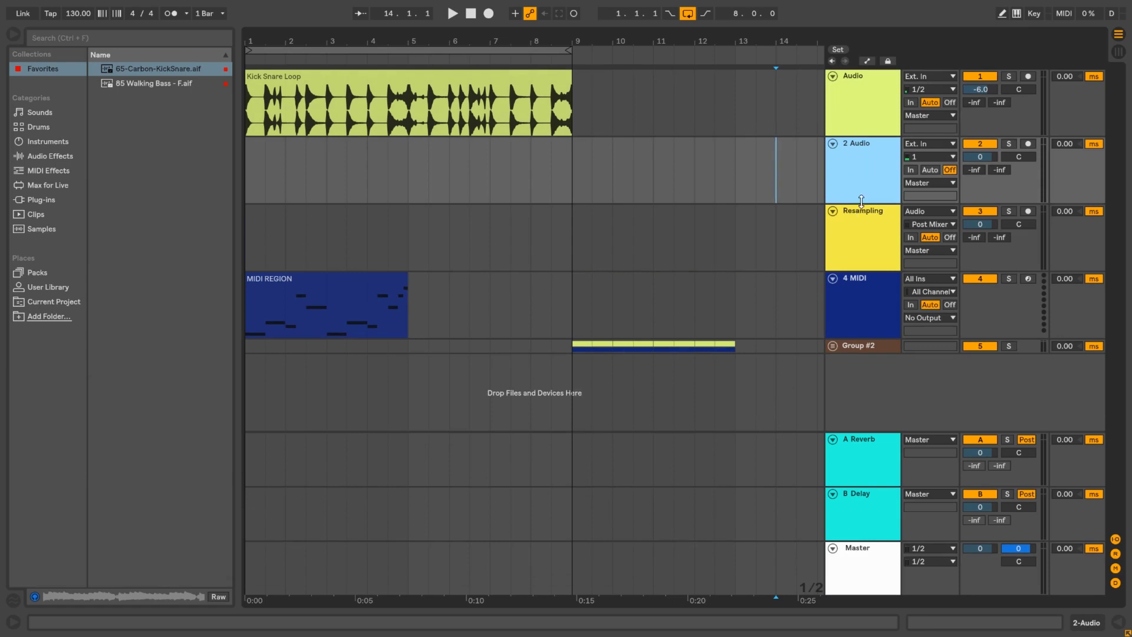
{"action": "mouse_move", "coordinate": [865, 204]}
{"action": "left_mouse_down"}
{"action": "mouse_move", "coordinate": [871, 267]}
{"action": "mouse_move", "coordinate": [874, 200]}
{"action": "mouse_move", "coordinate": [872, 217]}
{"action": "left_mouse_up"}
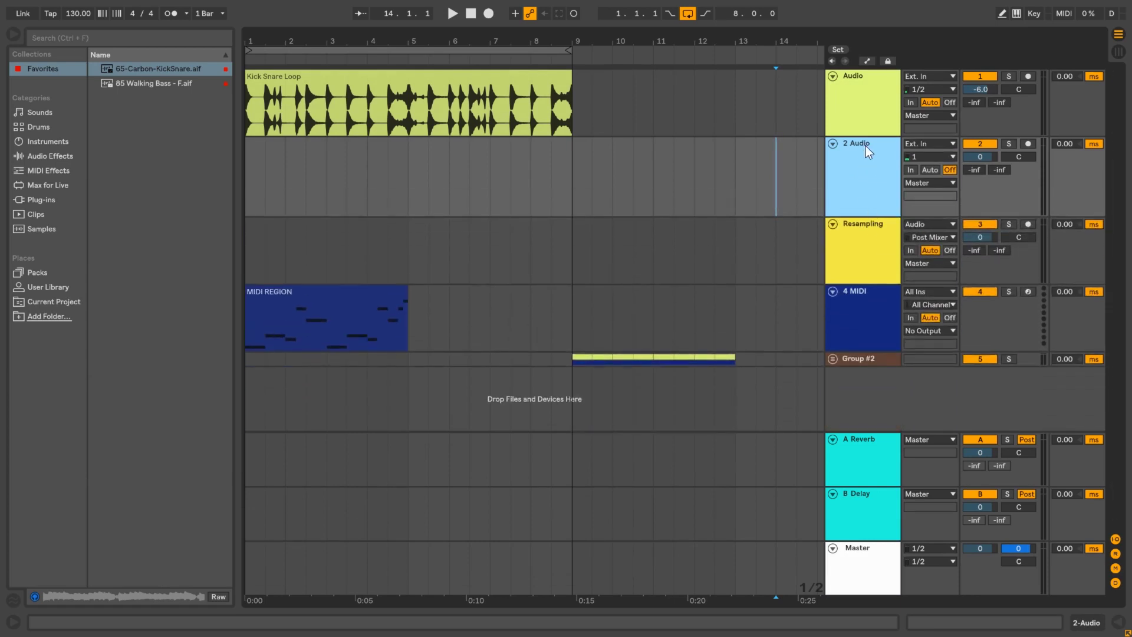
- Rename the new audio track "New Name!" and colour it green
{"action": "key", "text": "ctrl+r"}
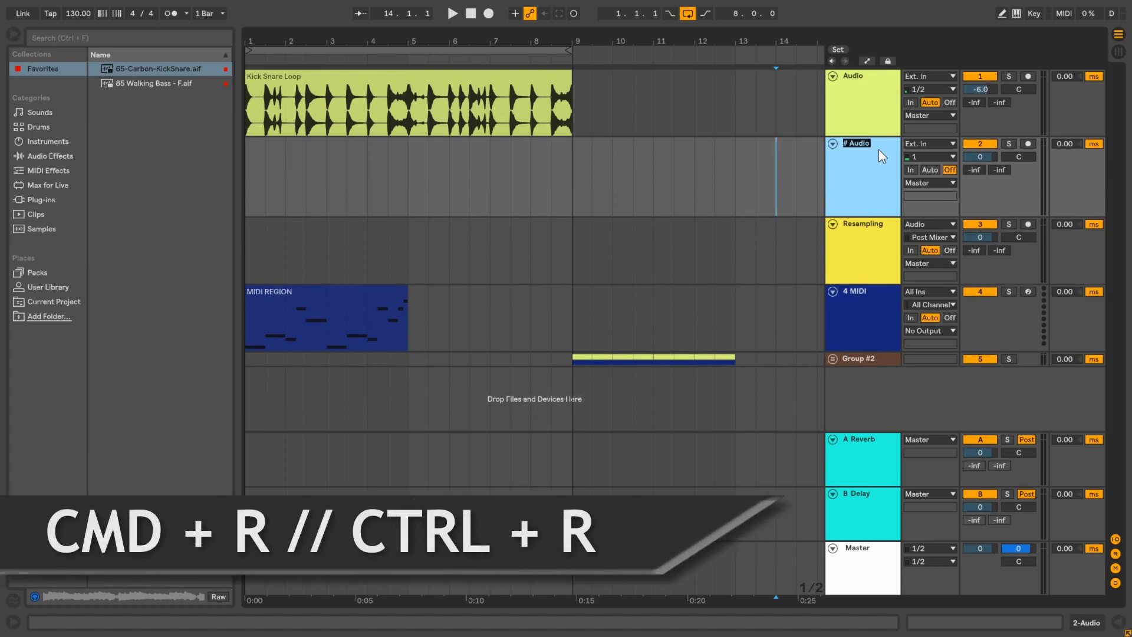
{"action": "type", "text": "New Name!"}
{"action": "key", "text": "Return"}
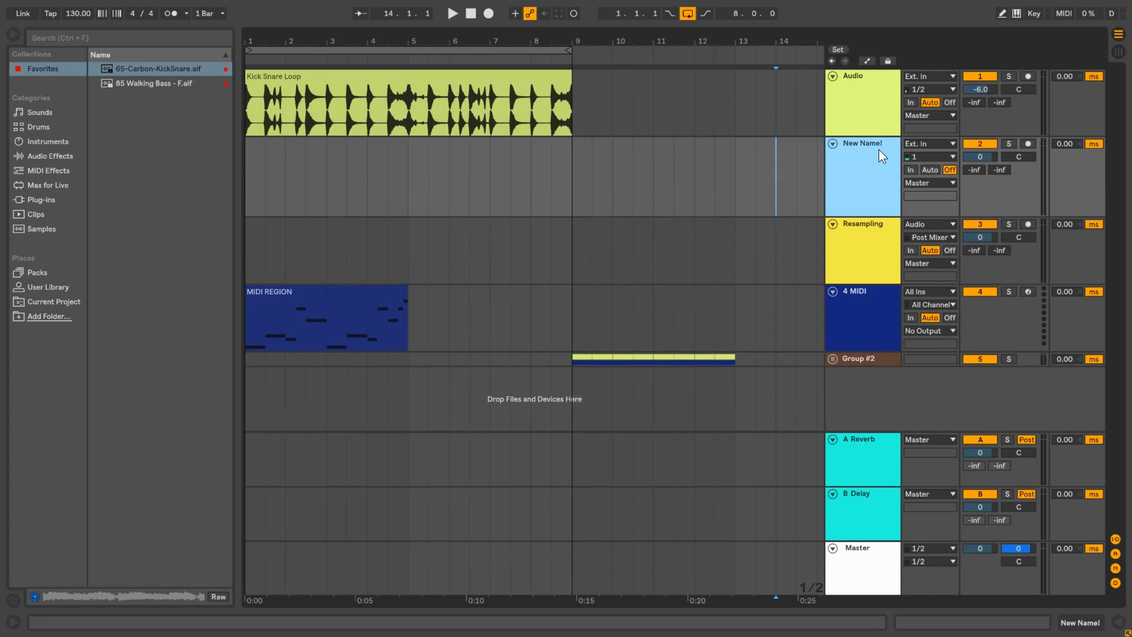
{"action": "right_click", "coordinate": [879, 150]}
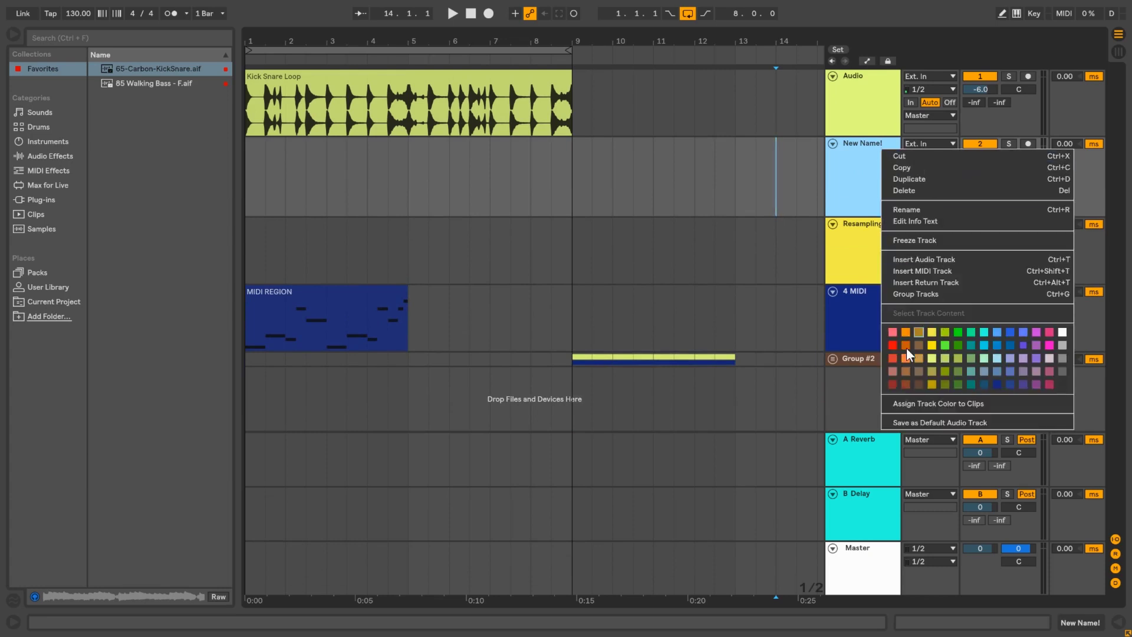
{"action": "left_click", "coordinate": [956, 373]}
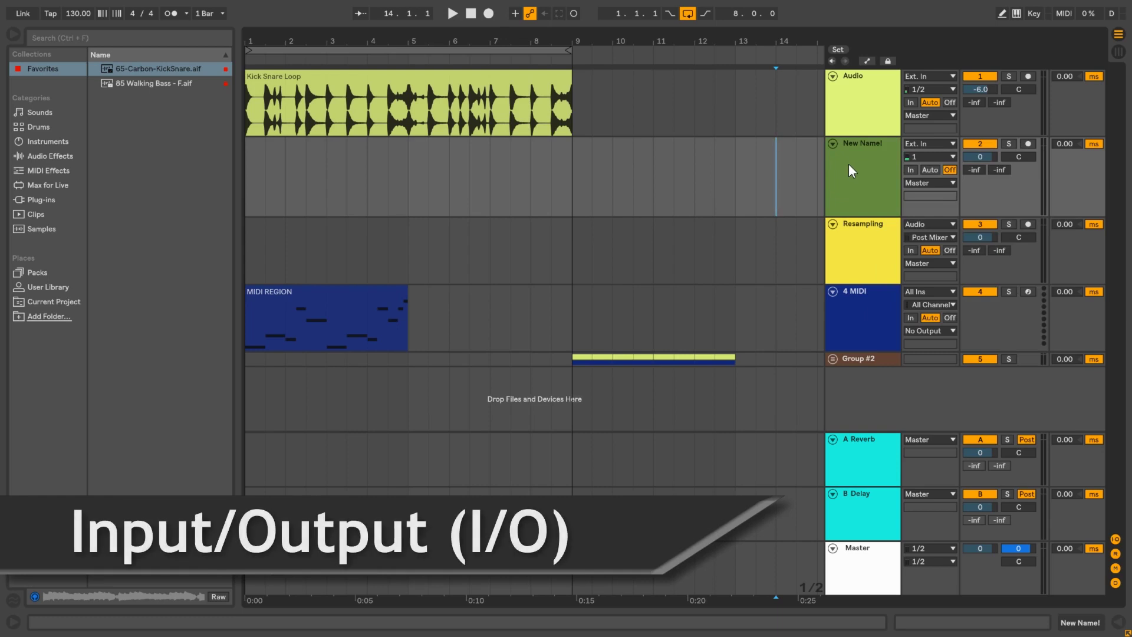
- Examine the input source and channel options of the New Name! track and the pre/post options of the Resampling track's input
{"action": "left_click", "coordinate": [931, 144]}
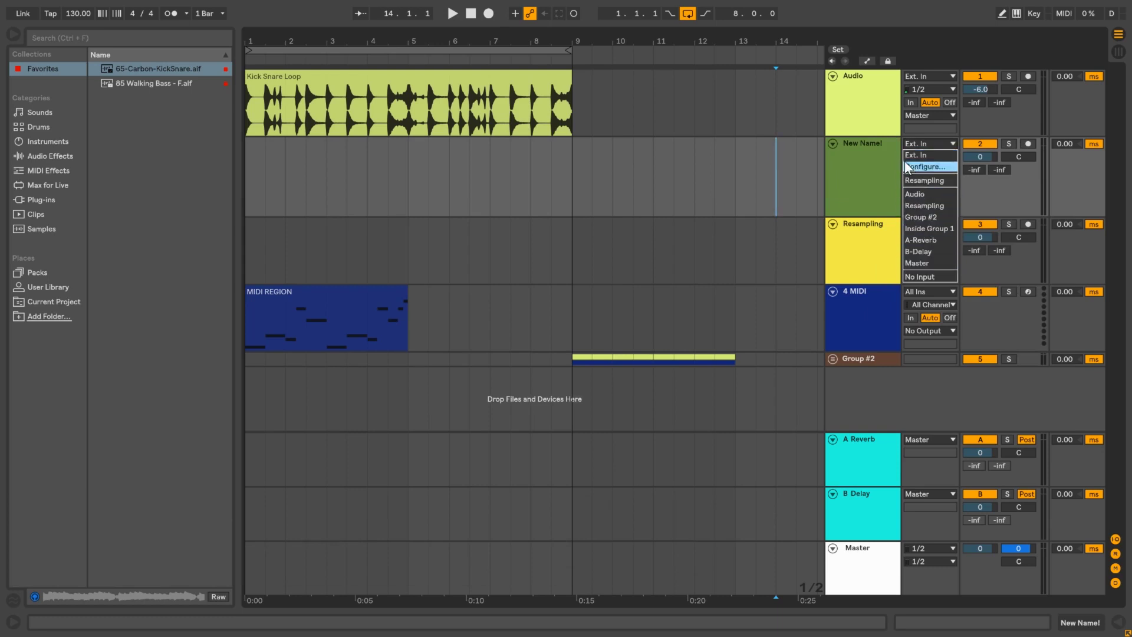
{"action": "left_click", "coordinate": [880, 161]}
{"action": "left_click", "coordinate": [924, 158]}
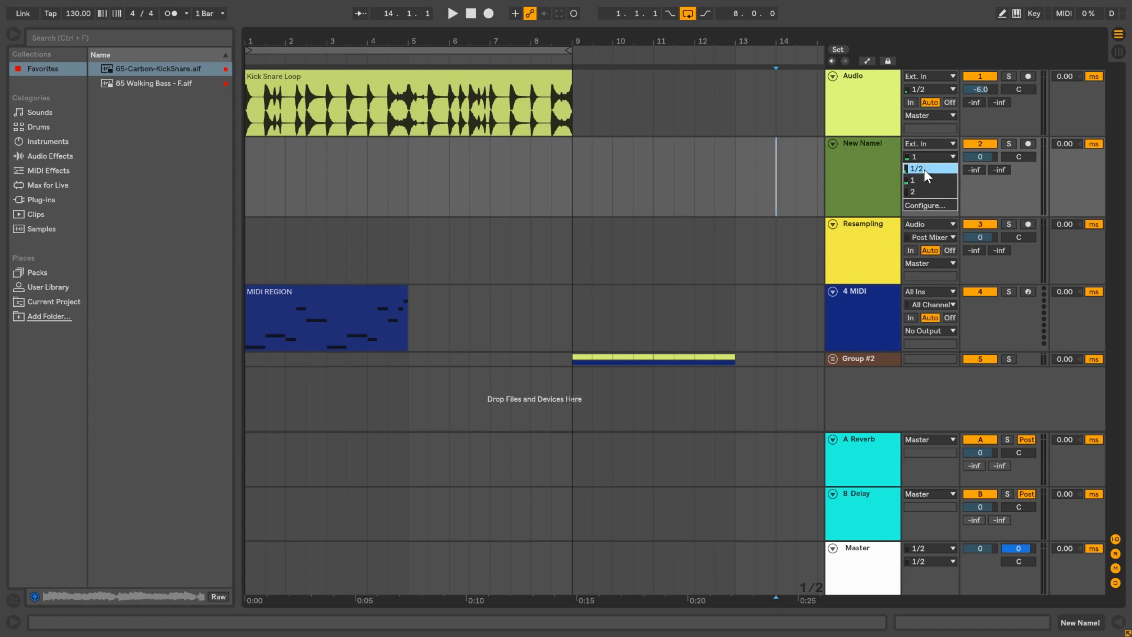
{"action": "left_click", "coordinate": [921, 179]}
{"action": "left_click", "coordinate": [942, 238]}
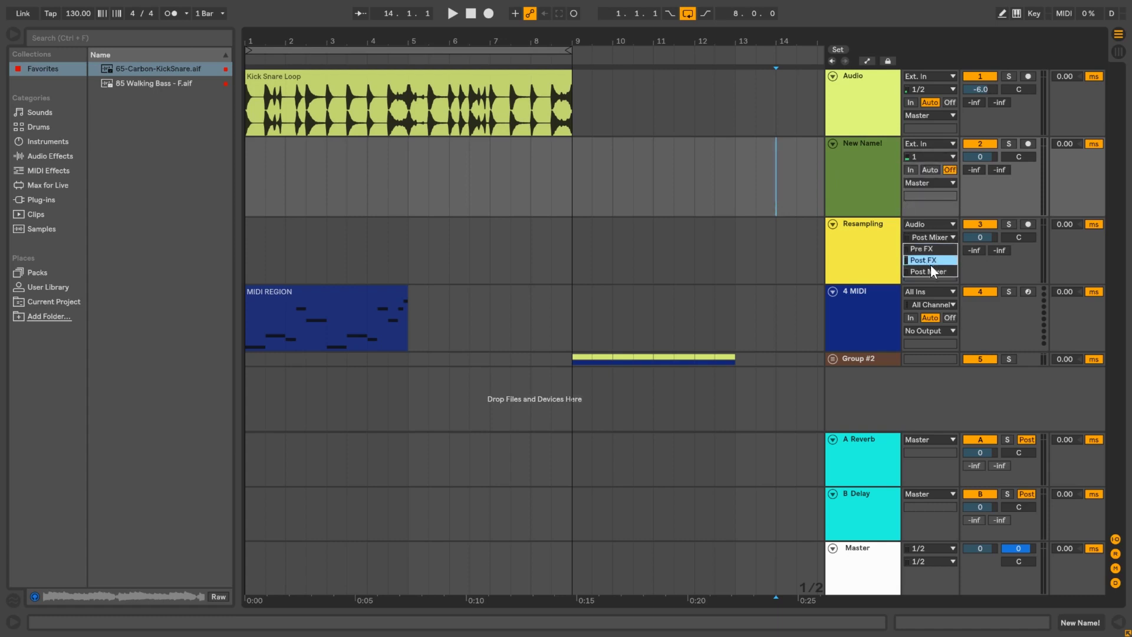
{"action": "left_click", "coordinate": [915, 225]}
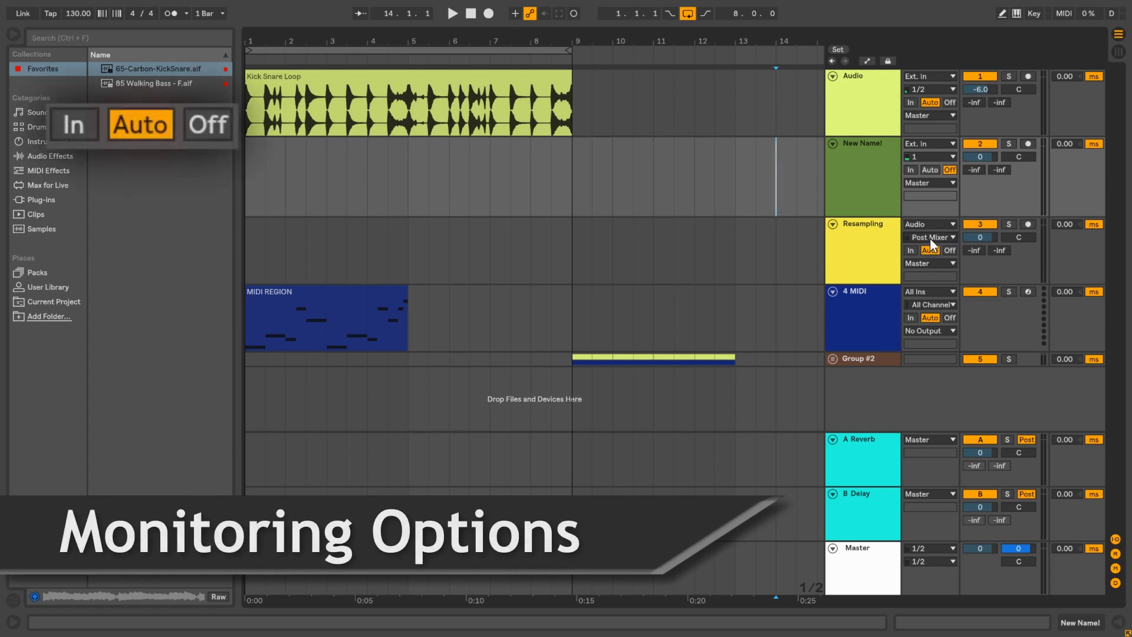
- Try the Off and In monitoring modes, set the New Name! track's monitoring to Auto, and view its output routing options
{"action": "left_click", "coordinate": [950, 250]}
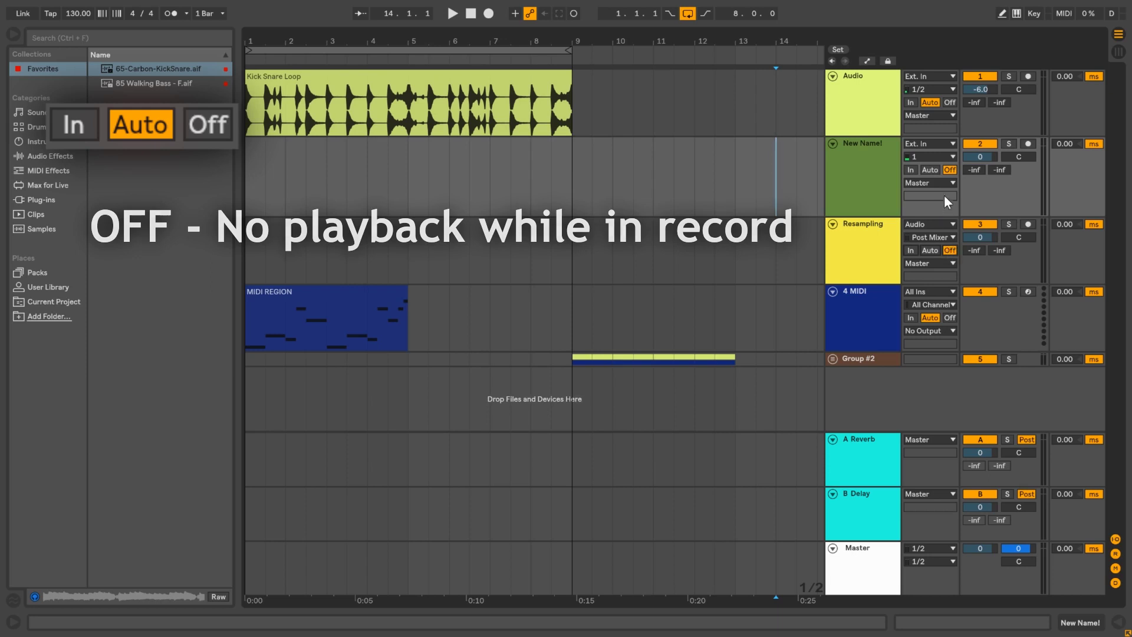
{"action": "left_click", "coordinate": [932, 167]}
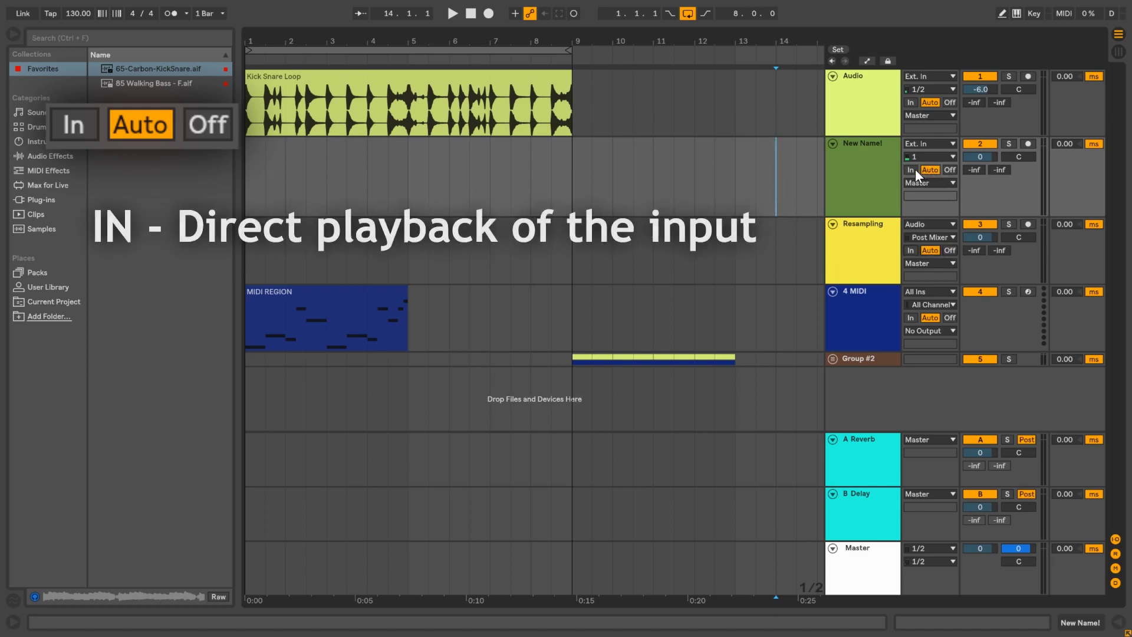
{"action": "left_click", "coordinate": [914, 169]}
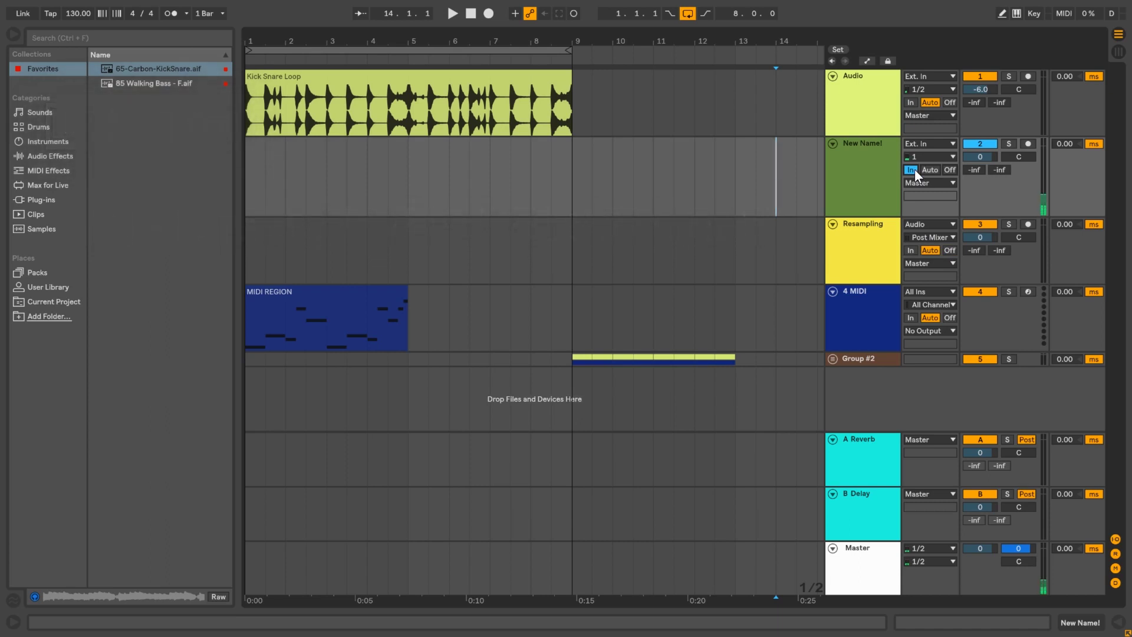
{"action": "left_click", "coordinate": [936, 170]}
{"action": "left_click", "coordinate": [936, 184]}
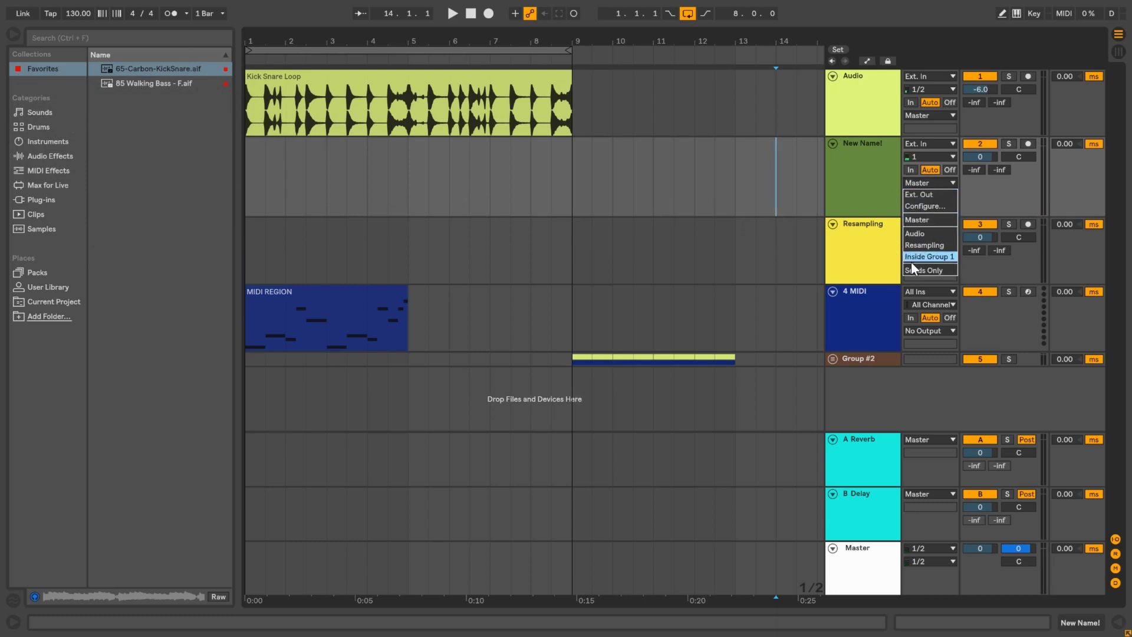
{"action": "left_click", "coordinate": [930, 86]}
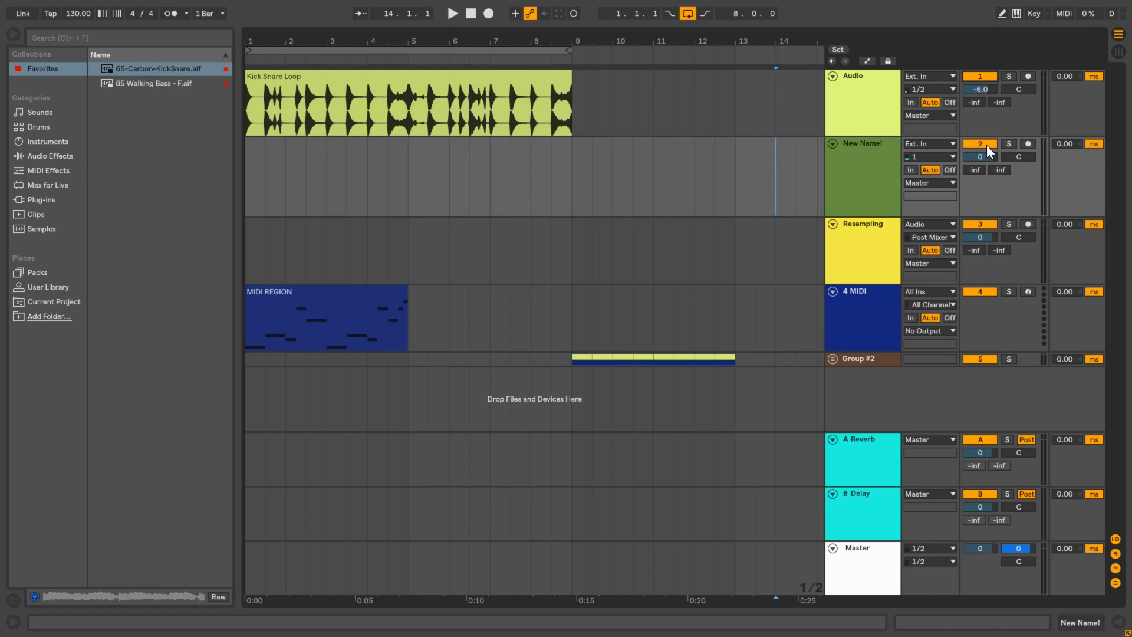
- Set the New Name! track's volume to -7.7 and its two sends to -9.7 and -6.2, and select the A Reverb return
{"action": "mouse_move", "coordinate": [985, 155]}
{"action": "left_mouse_down"}
{"action": "mouse_move", "coordinate": [985, 176]}
{"action": "mouse_move", "coordinate": [975, 154]}
{"action": "mouse_move", "coordinate": [975, 165]}
{"action": "mouse_move", "coordinate": [999, 165]}
{"action": "left_mouse_up"}
{"action": "left_click", "coordinate": [866, 479]}
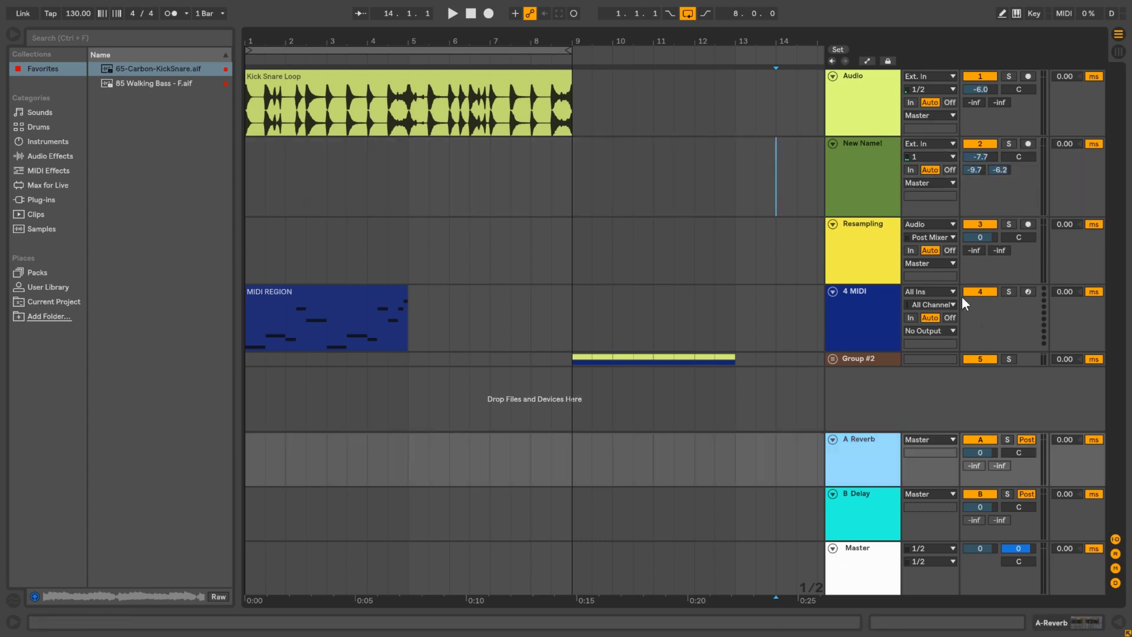
- Try soloing and record-arming the New Name! track, switching each off again
{"action": "left_click", "coordinate": [1008, 143]}
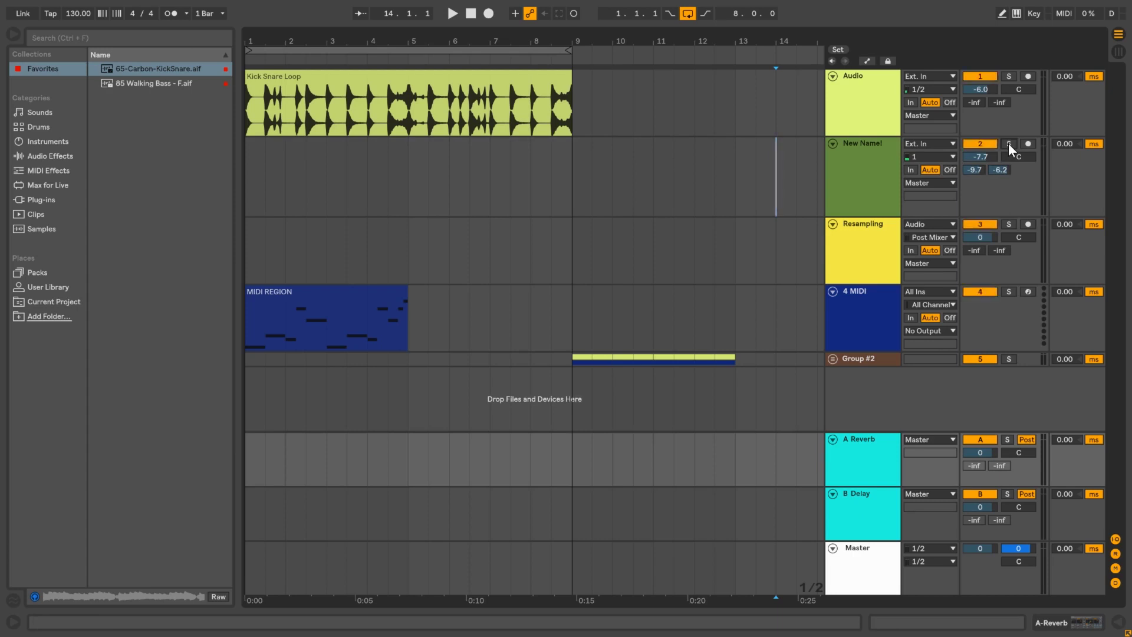
{"action": "left_click", "coordinate": [1009, 143]}
{"action": "left_click", "coordinate": [1030, 143]}
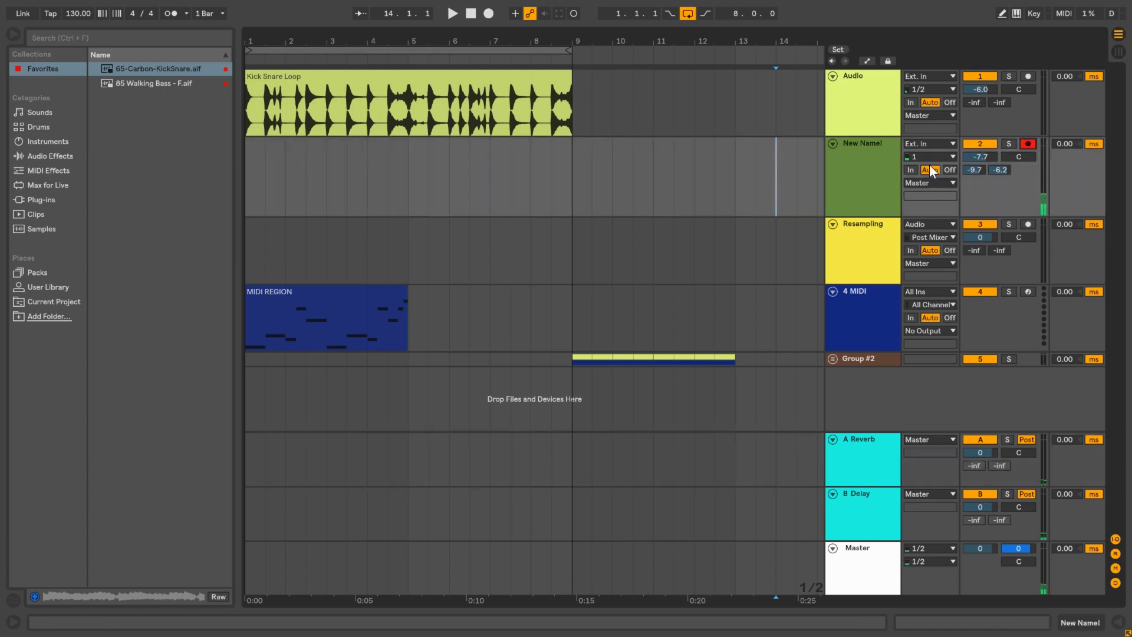
{"action": "left_click", "coordinate": [1031, 143]}
- Switch the New Name! track to split stereo panning and set its track delay to -20 ms
{"action": "left_click_drag", "start_coordinate": [1021, 157], "coordinate": [1021, 157]}
{"action": "right_click", "coordinate": [1021, 157]}
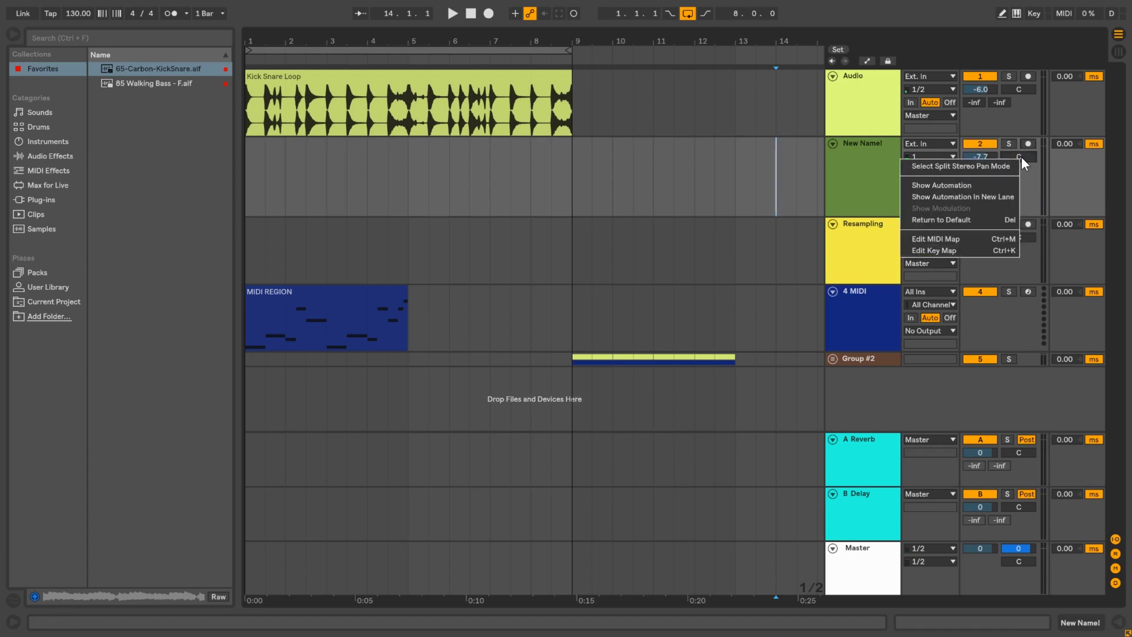
{"action": "left_click", "coordinate": [978, 171]}
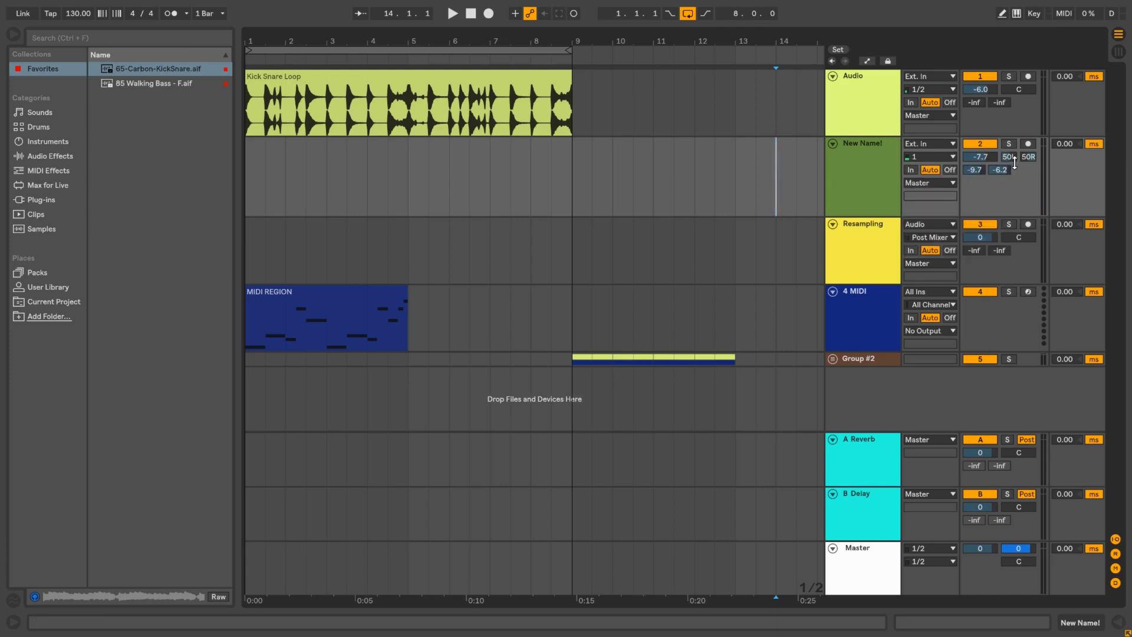
{"action": "mouse_move", "coordinate": [1063, 144]}
{"action": "left_mouse_down"}
{"action": "mouse_move", "coordinate": [1063, 105]}
{"action": "mouse_move", "coordinate": [1063, 195]}
{"action": "mouse_move", "coordinate": [1062, 144]}
{"action": "left_mouse_up"}
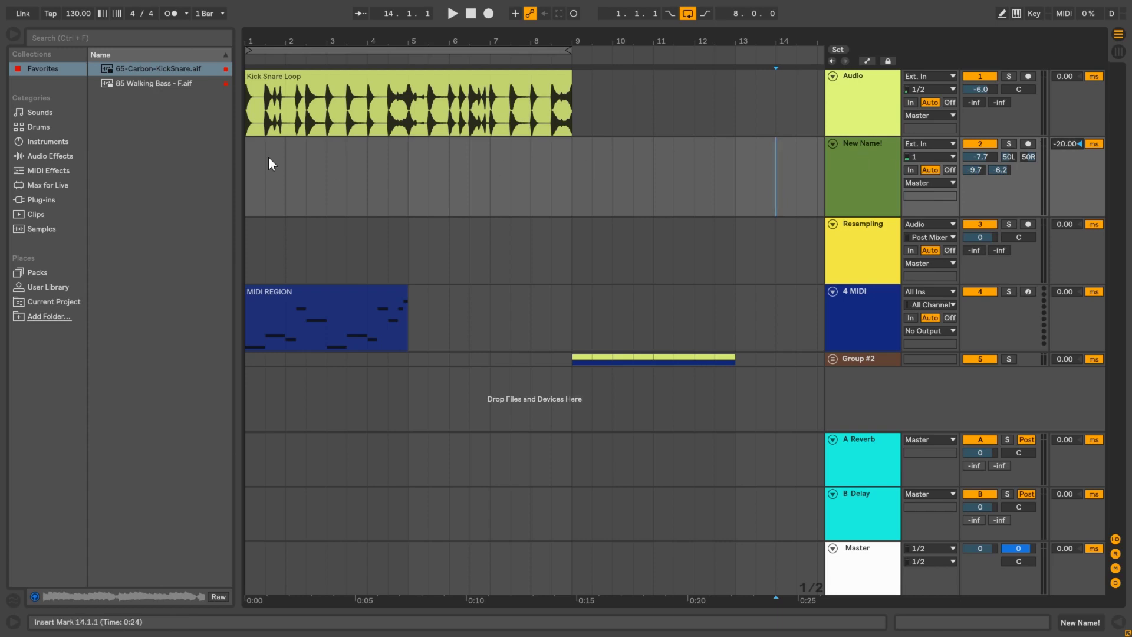
- Place the 85 Walking Bass - F.aif sample on the New Name! track starting at bar 1
{"action": "left_click_drag", "start_coordinate": [152, 84], "coordinate": [250, 170]}
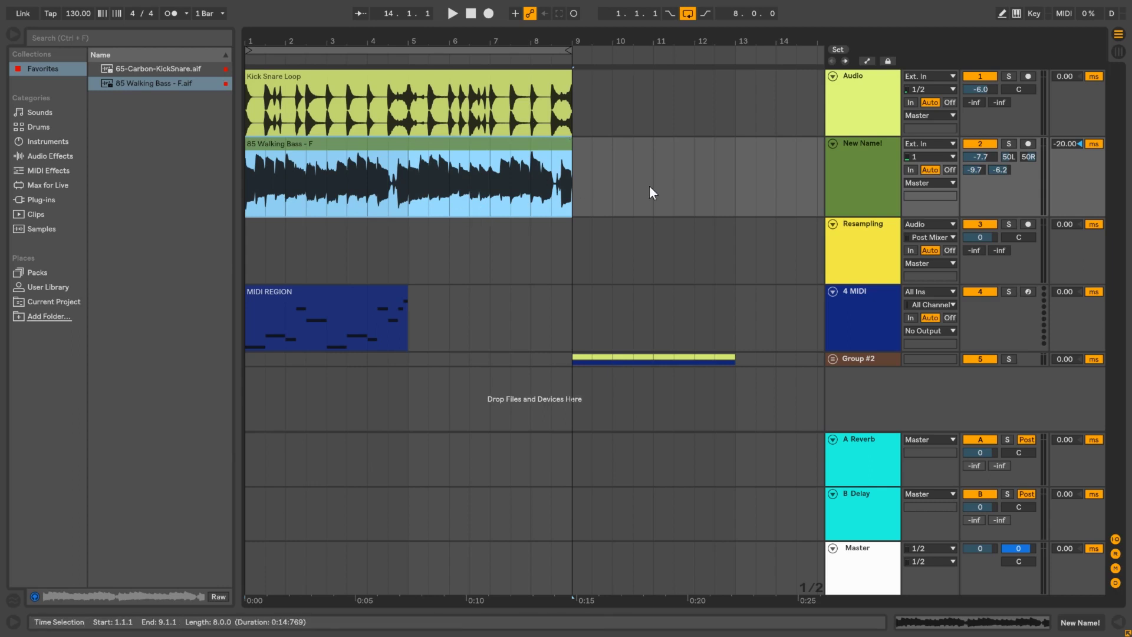
- Insert a MIDI track named "NEW MIDI" below the 4 MIDI track and colour it dark blue
{"action": "left_click", "coordinate": [849, 317]}
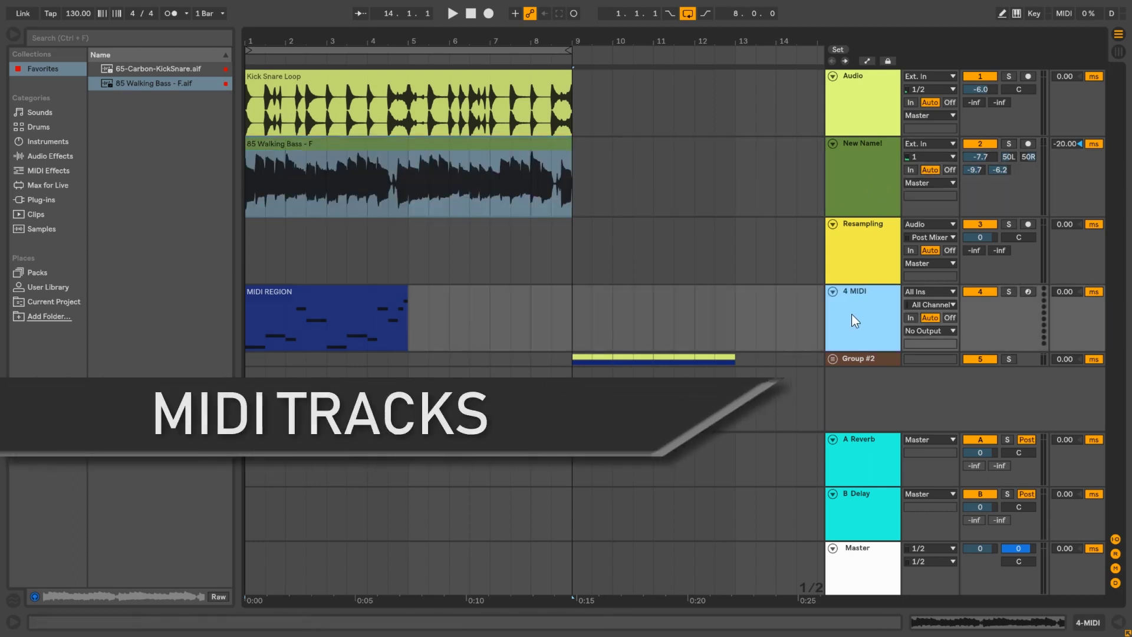
{"action": "key", "text": "ctrl+shift+t"}
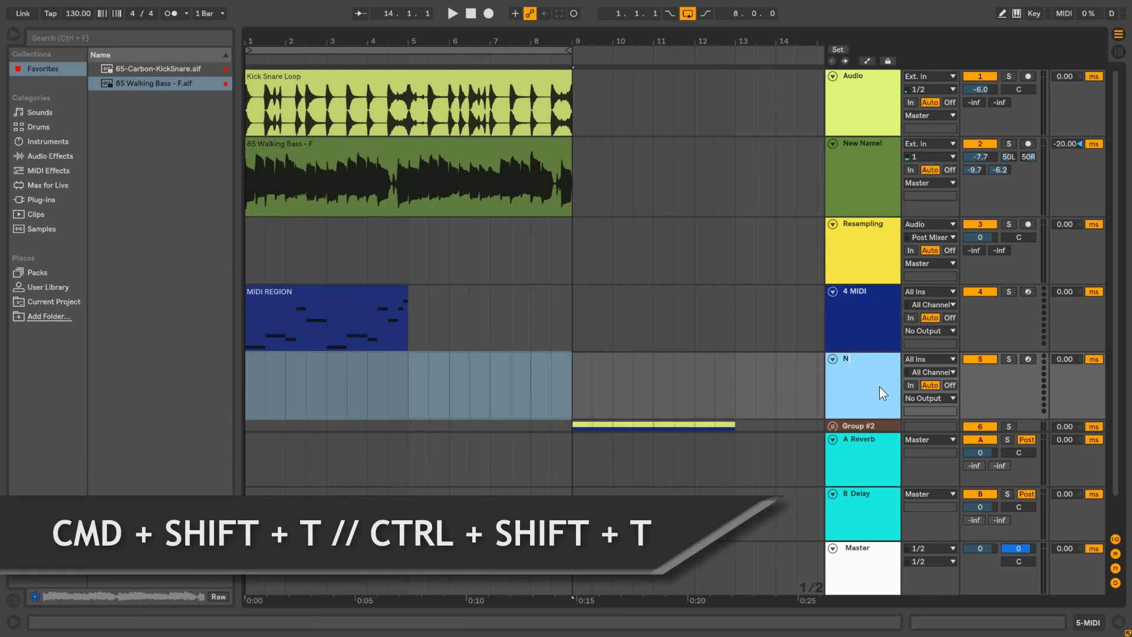
{"action": "type", "text": "IDI"}
{"action": "key", "text": "Return"}
{"action": "right_click", "coordinate": [865, 370]}
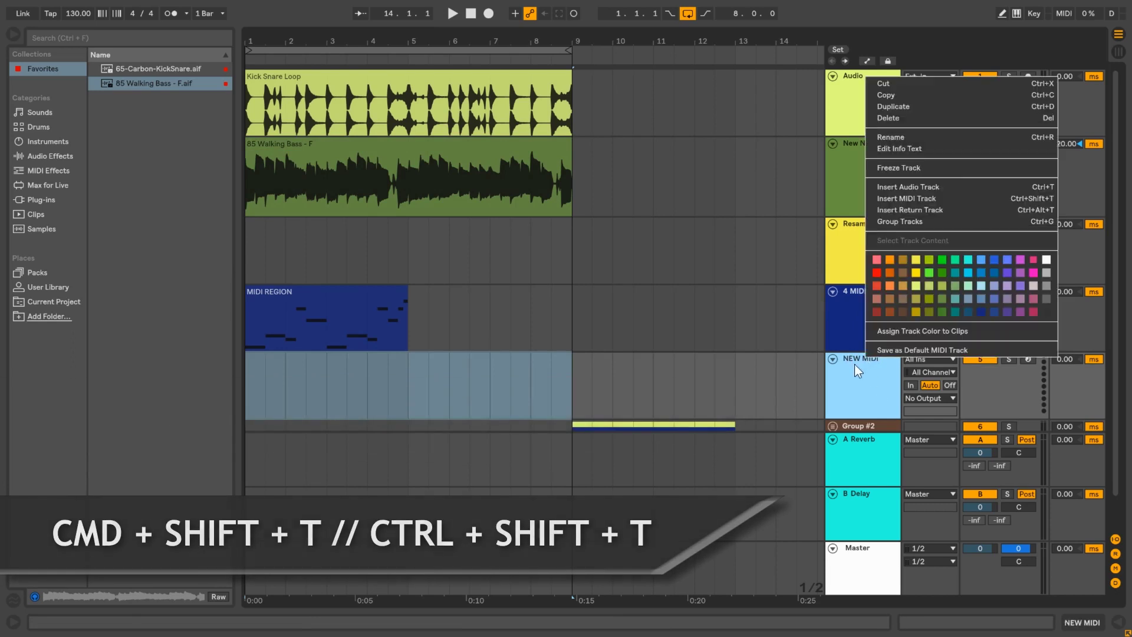
{"action": "left_click", "coordinate": [960, 306]}
- Select the MIDI REGION clip on the 4 MIDI track
{"action": "left_click", "coordinate": [551, 389]}
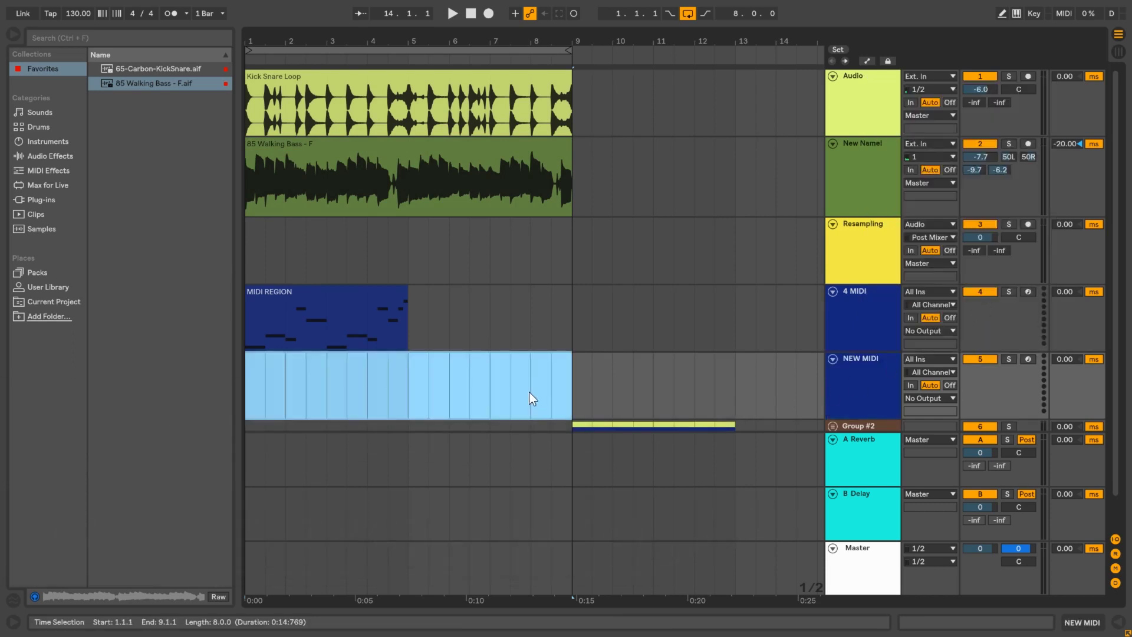
{"action": "left_click", "coordinate": [297, 297]}
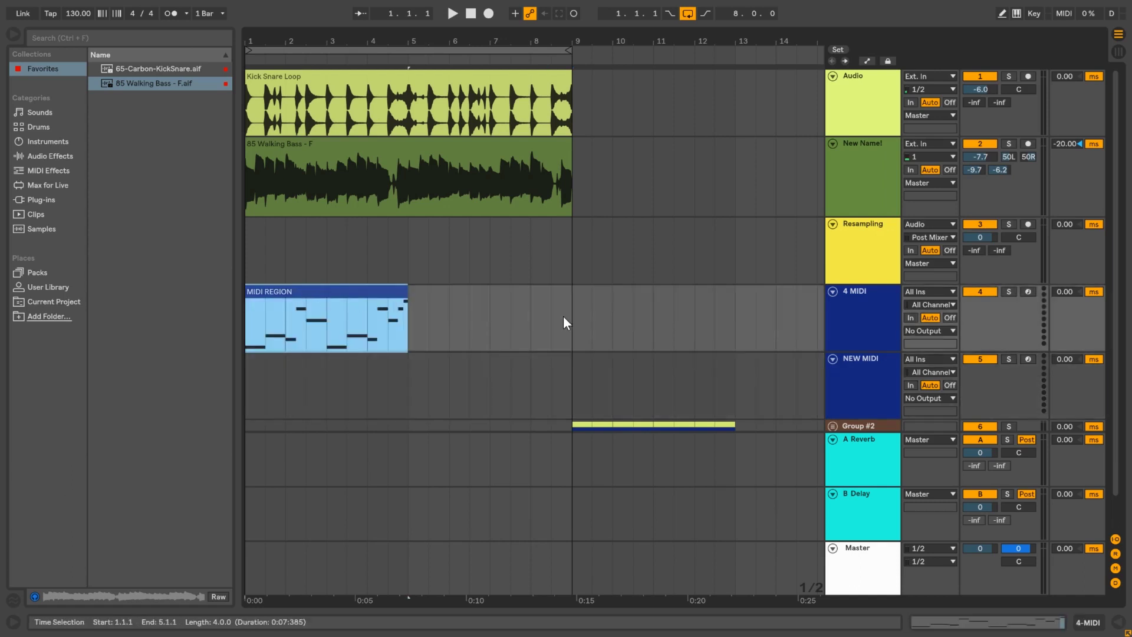
- Arm the 4 MIDI track for recording
{"action": "left_click", "coordinate": [858, 316]}
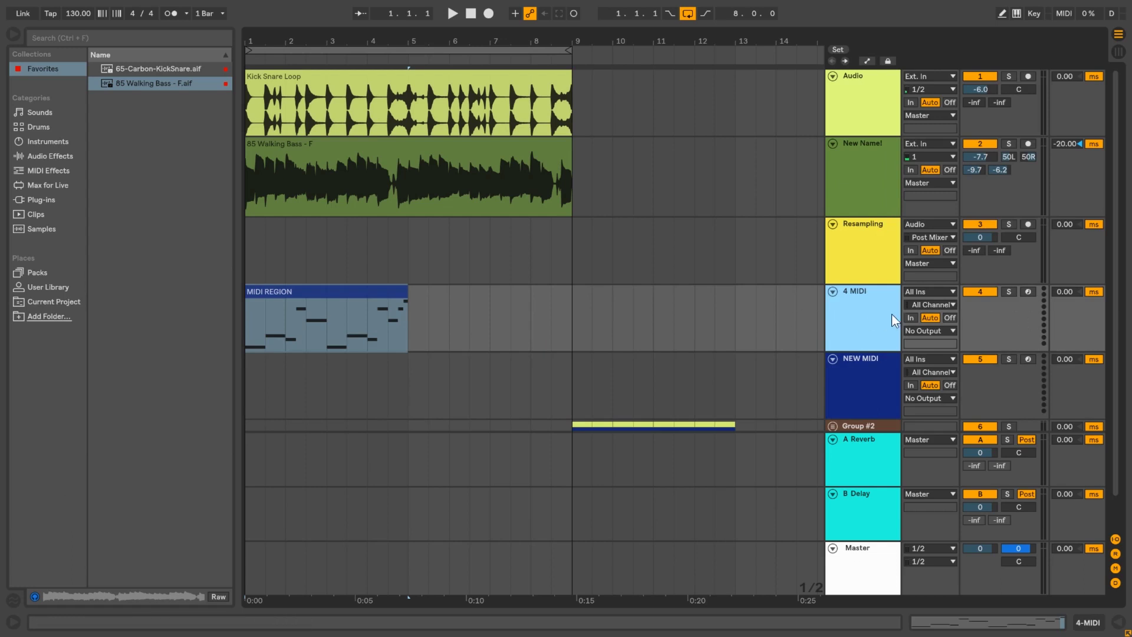
{"action": "left_click", "coordinate": [1029, 291]}
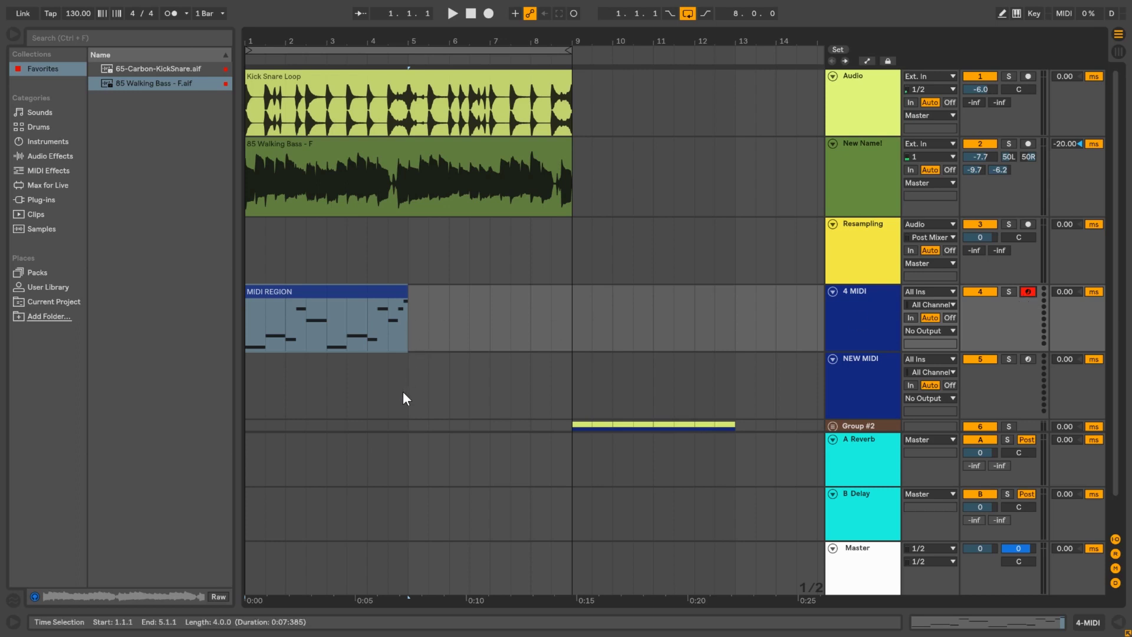
- Create an empty MIDI clip from bar 5 to bar 9 on the NEW MIDI track and name it "New"
{"action": "left_click_drag", "start_coordinate": [406, 398], "coordinate": [570, 380]}
{"action": "double_click", "coordinate": [518, 381]}
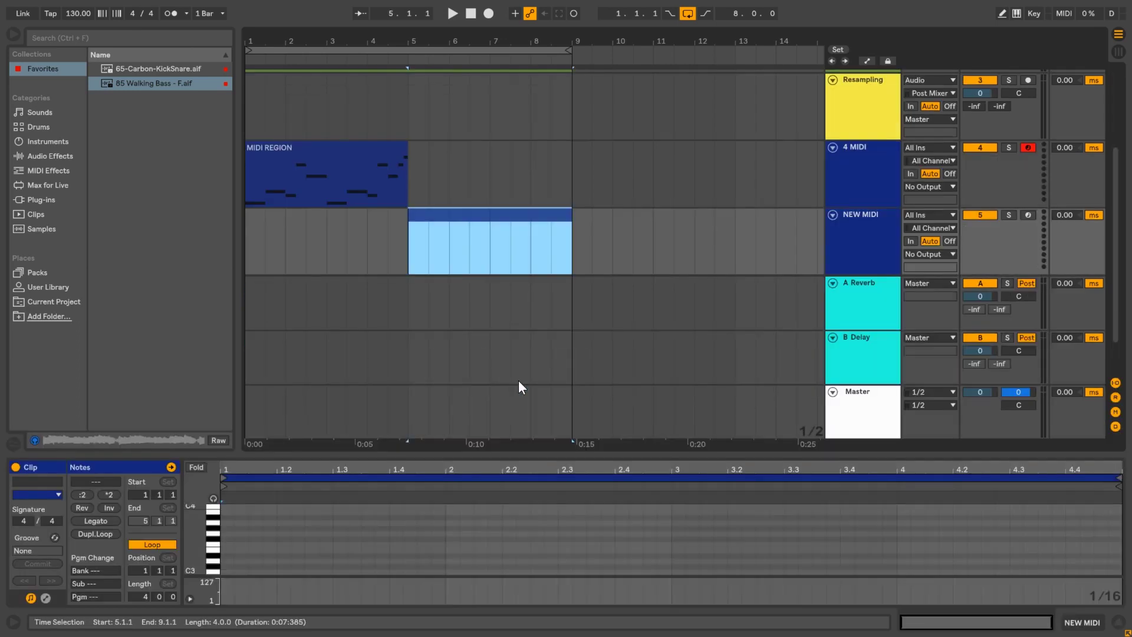
{"action": "scroll", "coordinate": [512, 368], "scroll_direction": "down", "scroll_amount": 2}
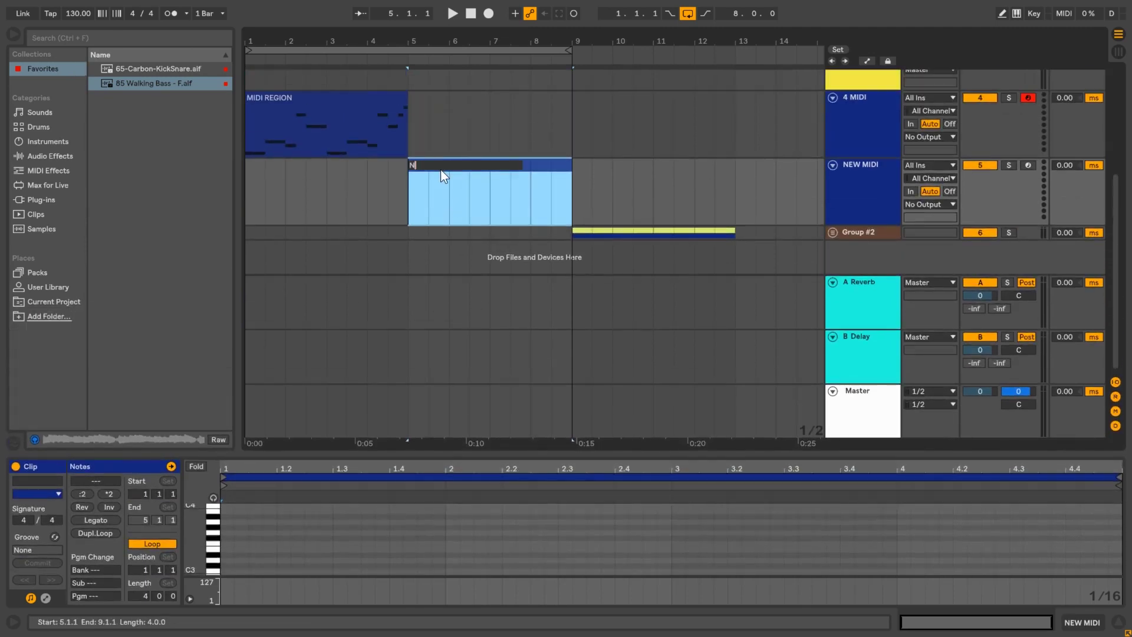
{"action": "type", "text": "ew"}
{"action": "key", "text": "Return"}
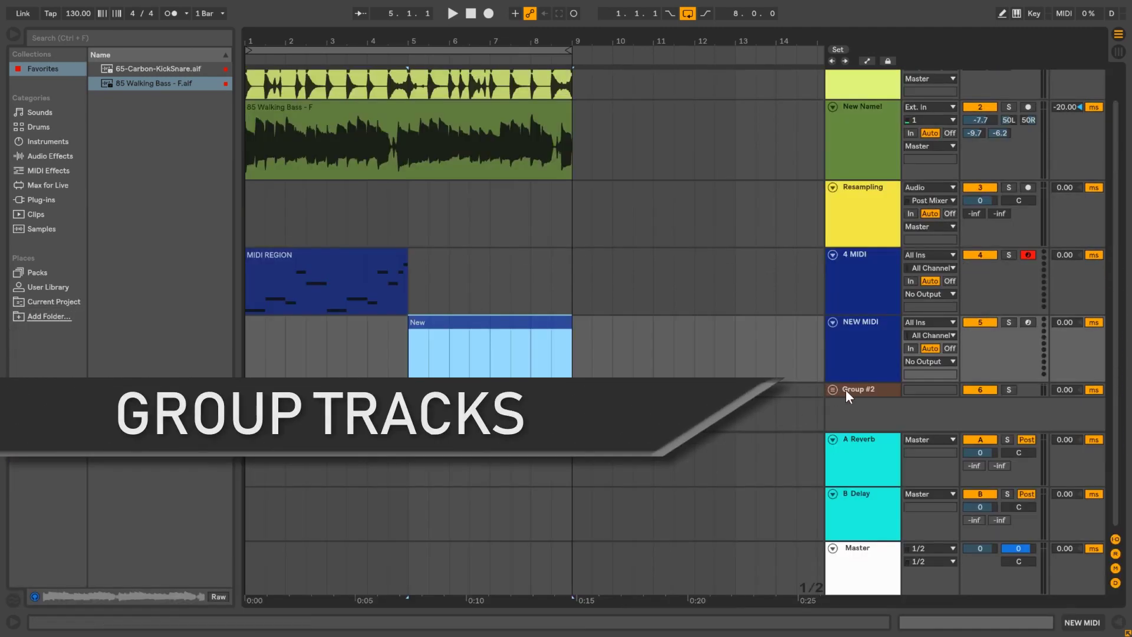
- Group the tracks from Audio through NEW MIDI and name the group "NEW GROUP!"
{"action": "left_click", "coordinate": [883, 390]}
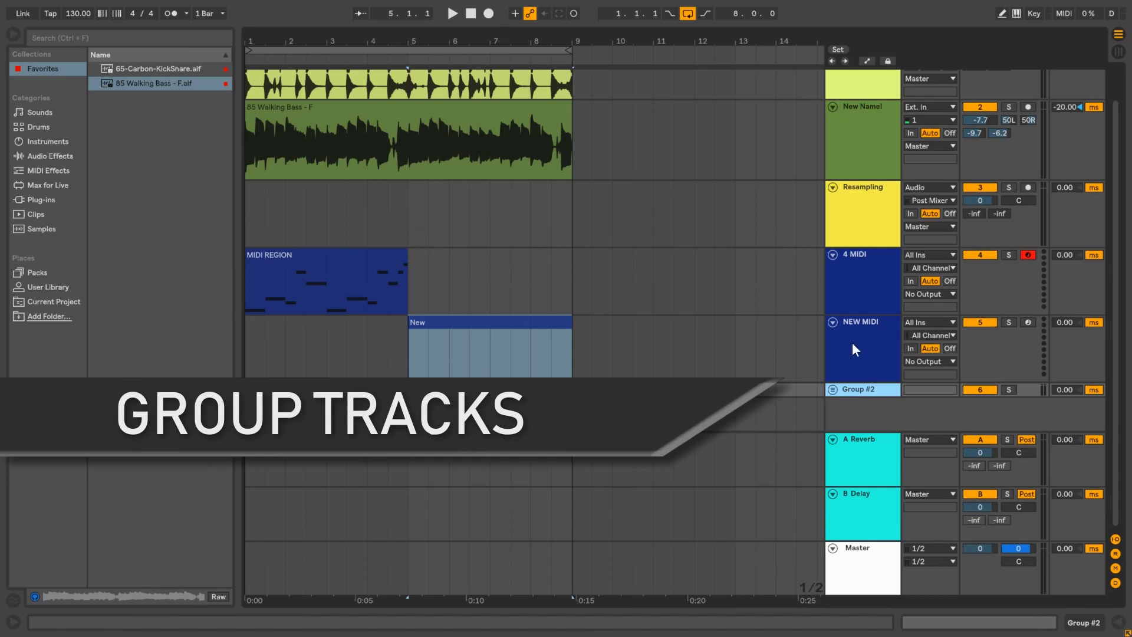
{"action": "left_click", "coordinate": [854, 83], "text": "shift"}
{"action": "key", "text": "ctrl+g"}
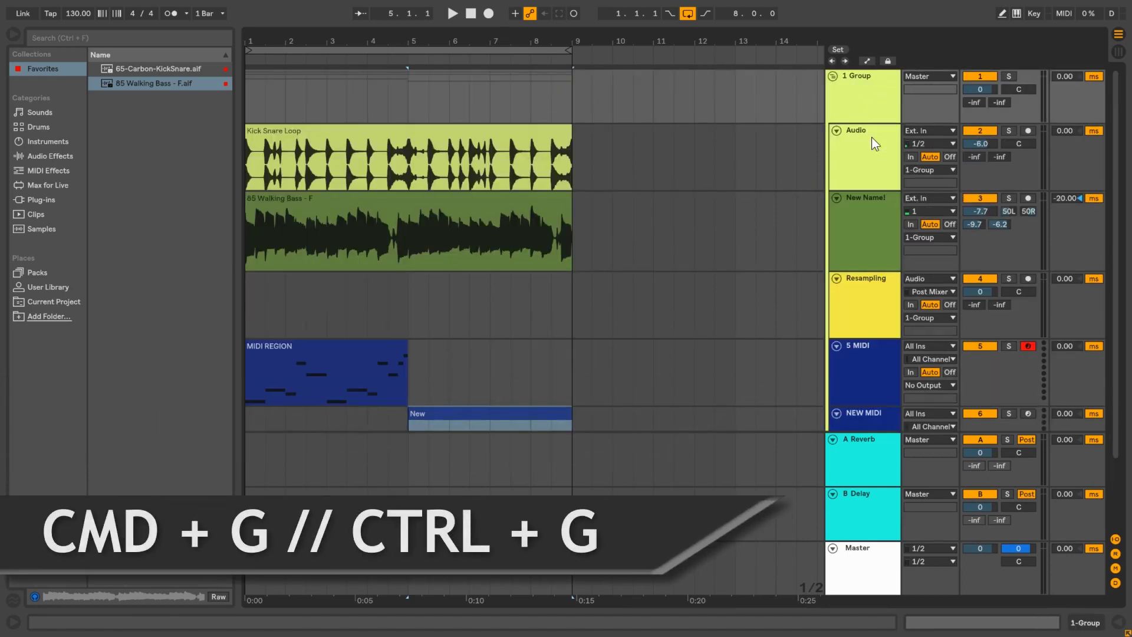
{"action": "left_click", "coordinate": [847, 101]}
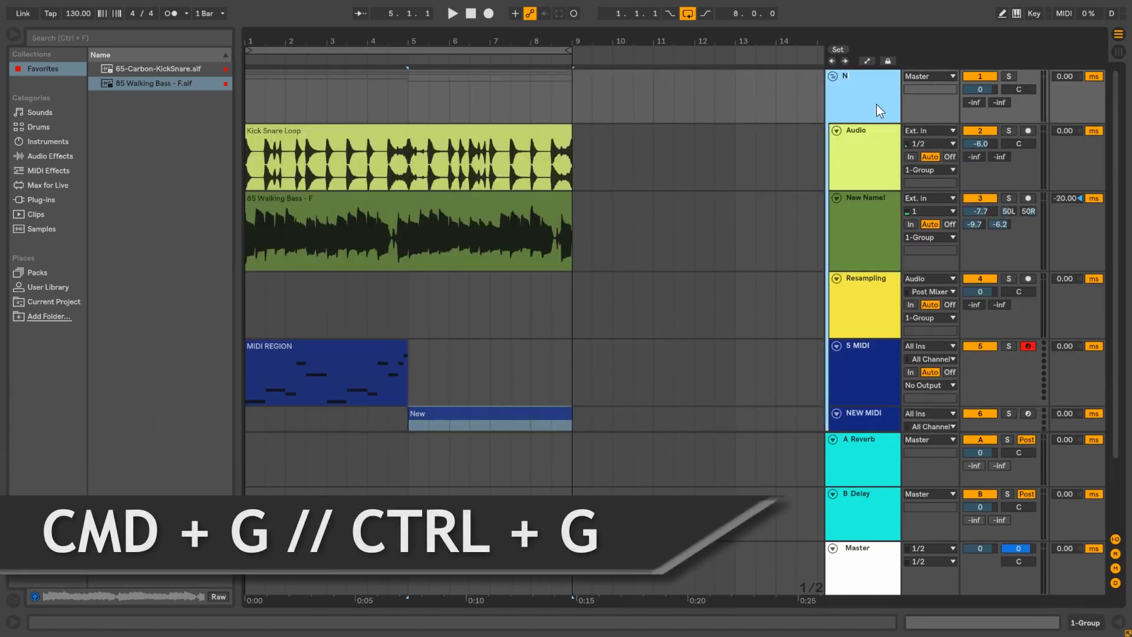
{"action": "type", "text": "NEW GROUP!"}
{"action": "key", "text": "Return"}
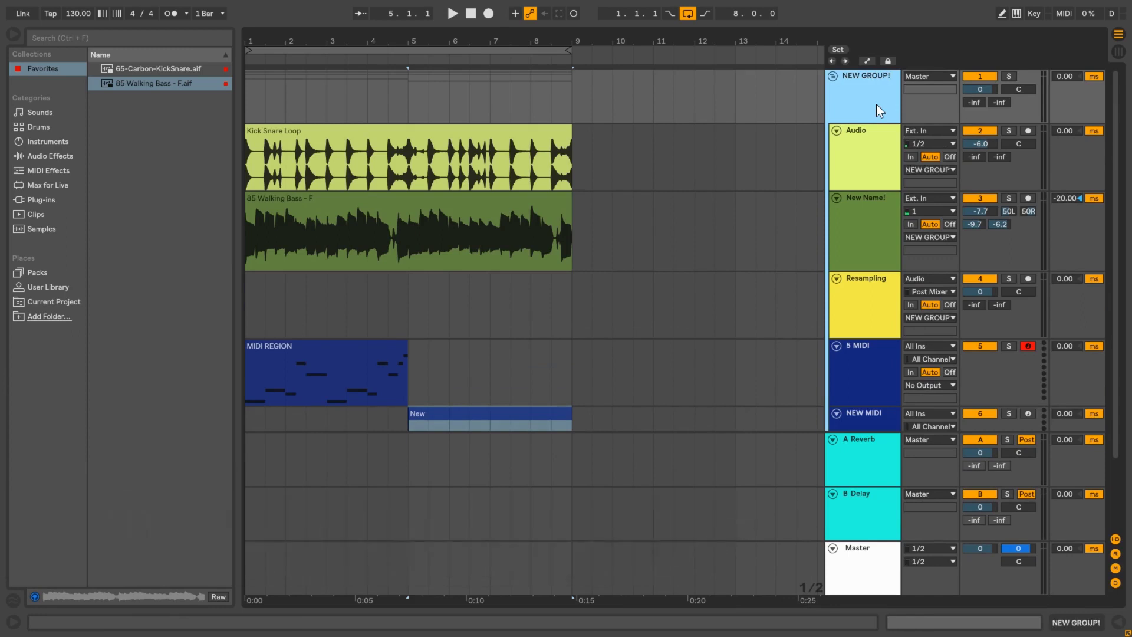
- Select the time range from 1.3.1 to 14.1.1 across NEW GROUP! and all its tracks, and clear the selection
{"action": "left_click_drag", "start_coordinate": [777, 118], "coordinate": [674, 118]}
{"action": "mouse_move", "coordinate": [561, 105]}
{"action": "left_mouse_down"}
{"action": "mouse_move", "coordinate": [326, 93]}
{"action": "mouse_move", "coordinate": [662, 99]}
{"action": "mouse_move", "coordinate": [312, 86]}
{"action": "left_mouse_up"}
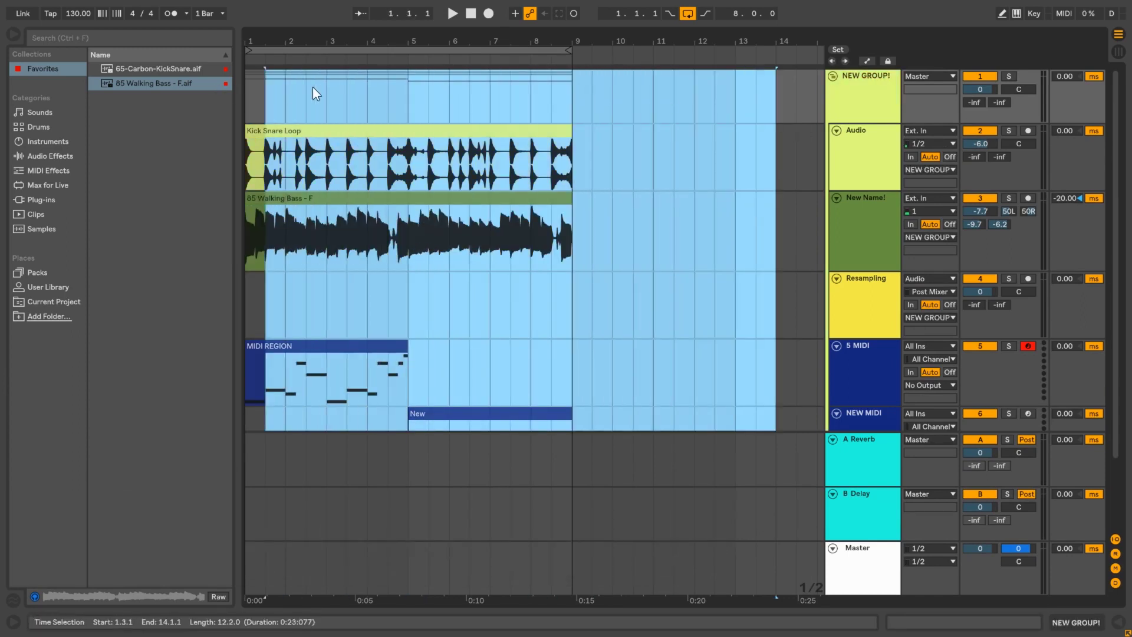
{"action": "left_click", "coordinate": [449, 88]}
- Fold NEW GROUP!, and unfold Group #2 to view its inner tracks before folding it again
{"action": "left_click", "coordinate": [832, 77]}
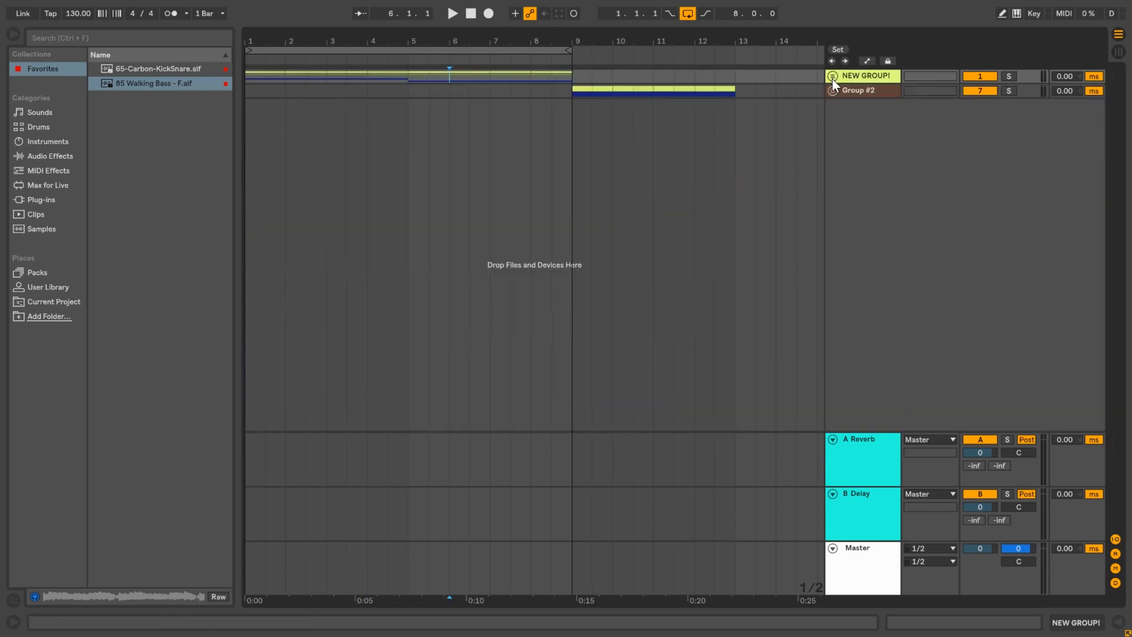
{"action": "left_click", "coordinate": [833, 77]}
{"action": "left_click", "coordinate": [832, 77]}
{"action": "left_click", "coordinate": [836, 93]}
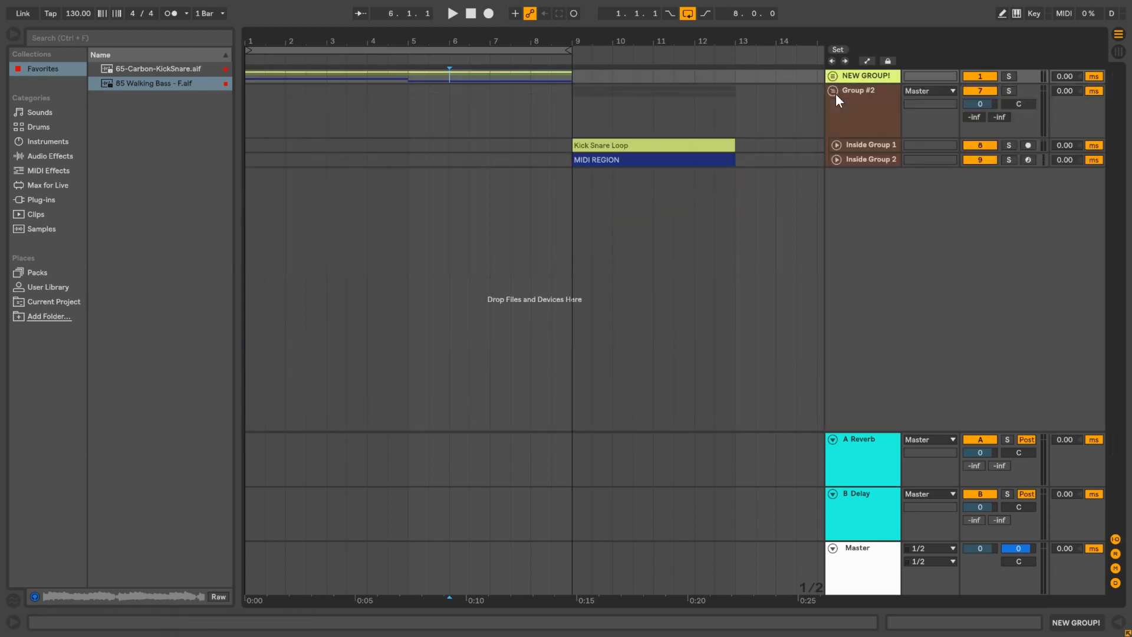
{"action": "left_click", "coordinate": [833, 92]}
- Group NEW GROUP! and Group #2 together into a parent group named "BIG ONE"
{"action": "left_click", "coordinate": [859, 88]}
{"action": "left_click", "coordinate": [858, 77], "text": "shift"}
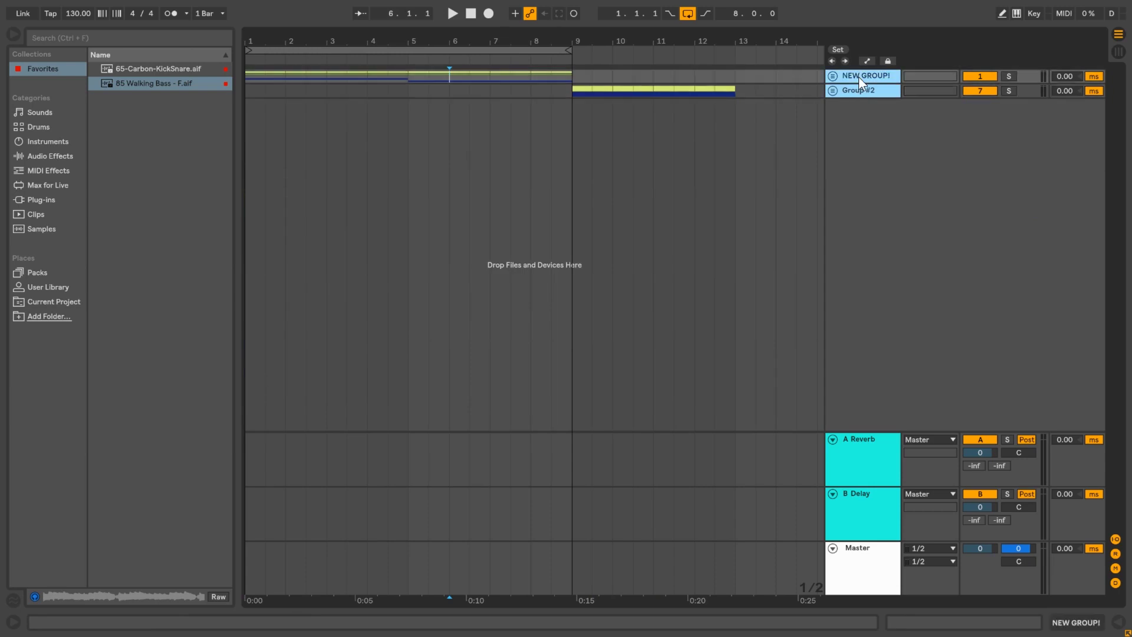
{"action": "key", "text": "ctrl+g"}
{"action": "key", "text": "ctrl+r"}
{"action": "type", "text": "BIG ONE"}
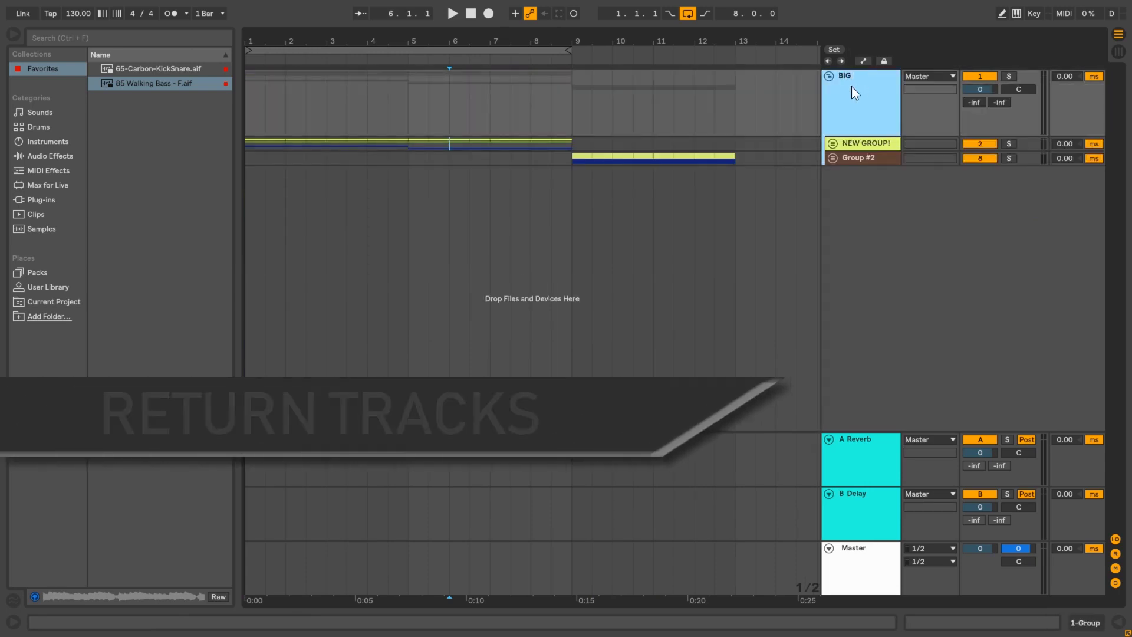
{"action": "key", "text": "Return"}
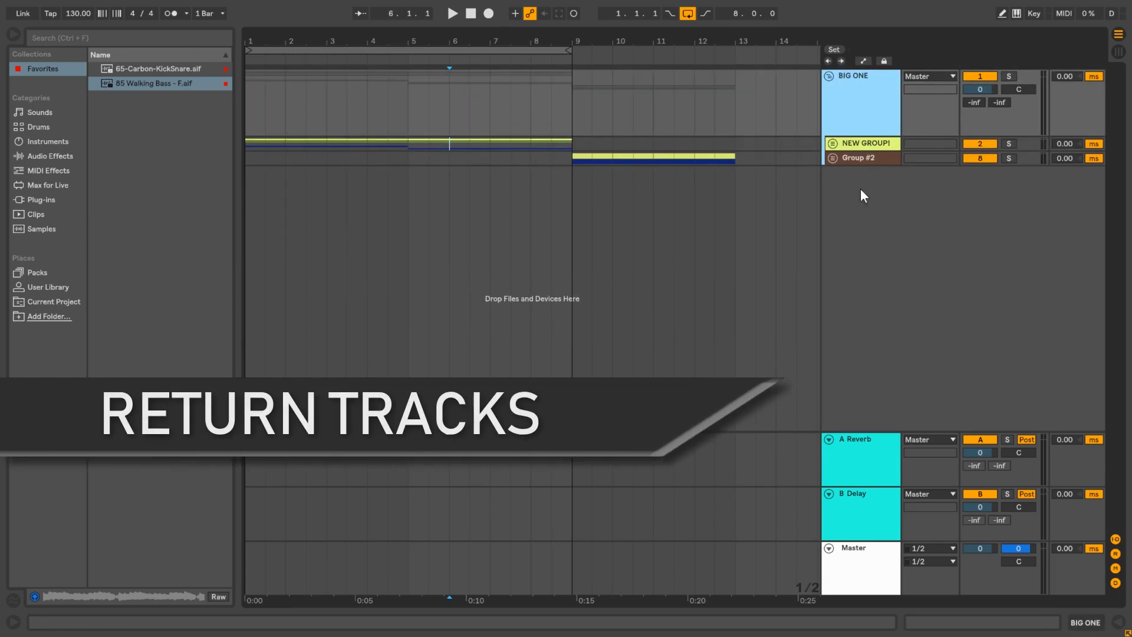
- Set the BIG ONE group's sends to -8.0 for the A Reverb return and -19.0 for the B Delay return
{"action": "left_click", "coordinate": [858, 458]}
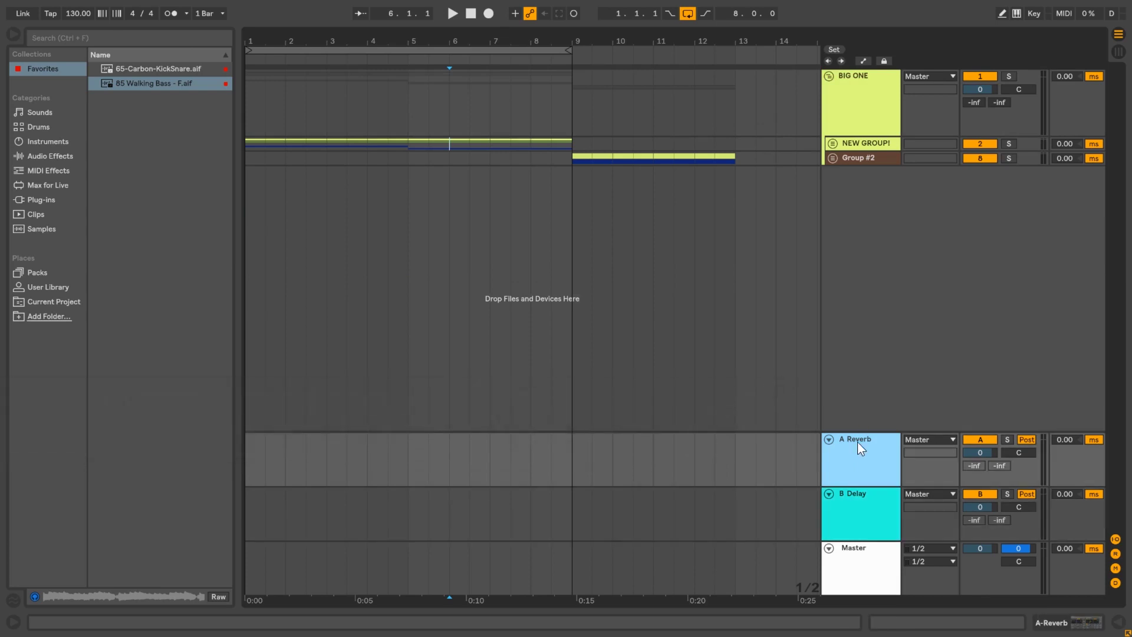
{"action": "left_click", "coordinate": [849, 496]}
{"action": "left_click", "coordinate": [858, 470]}
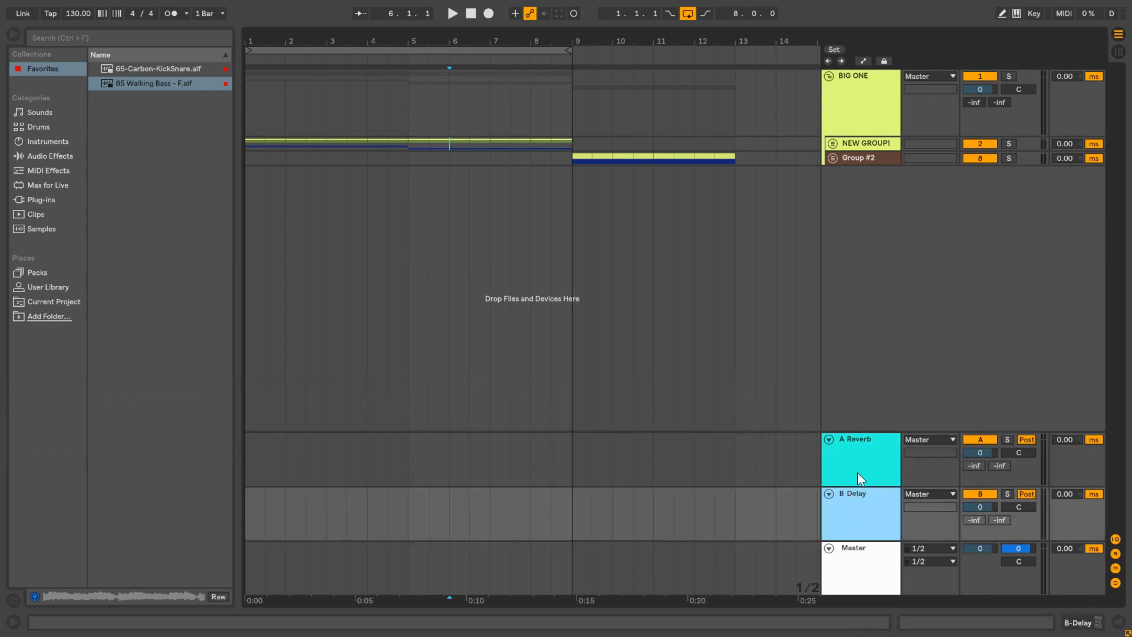
{"action": "mouse_move", "coordinate": [974, 102]}
{"action": "left_mouse_down"}
{"action": "mouse_move", "coordinate": [974, 89]}
{"action": "mouse_move", "coordinate": [973, 118]}
{"action": "mouse_move", "coordinate": [999, 82]}
{"action": "mouse_move", "coordinate": [999, 115]}
{"action": "mouse_move", "coordinate": [980, 112]}
{"action": "left_mouse_up"}
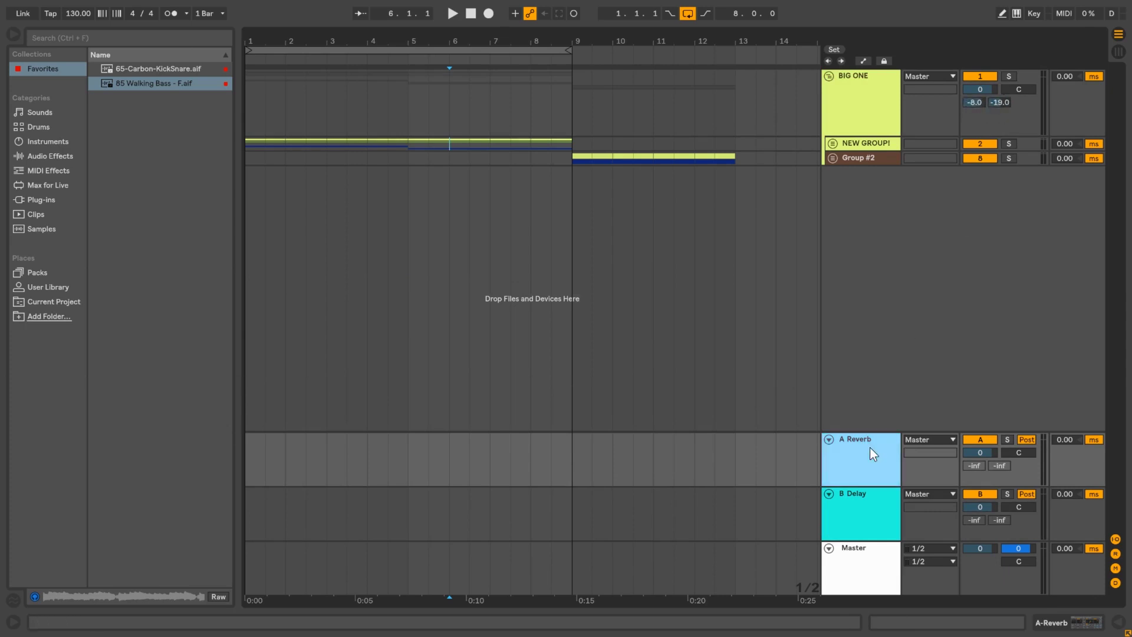
- Show the A Reverb return track's devices, and switch its send mode to Pre and back to Post
{"action": "left_click", "coordinate": [861, 464]}
{"action": "left_click", "coordinate": [1126, 633]}
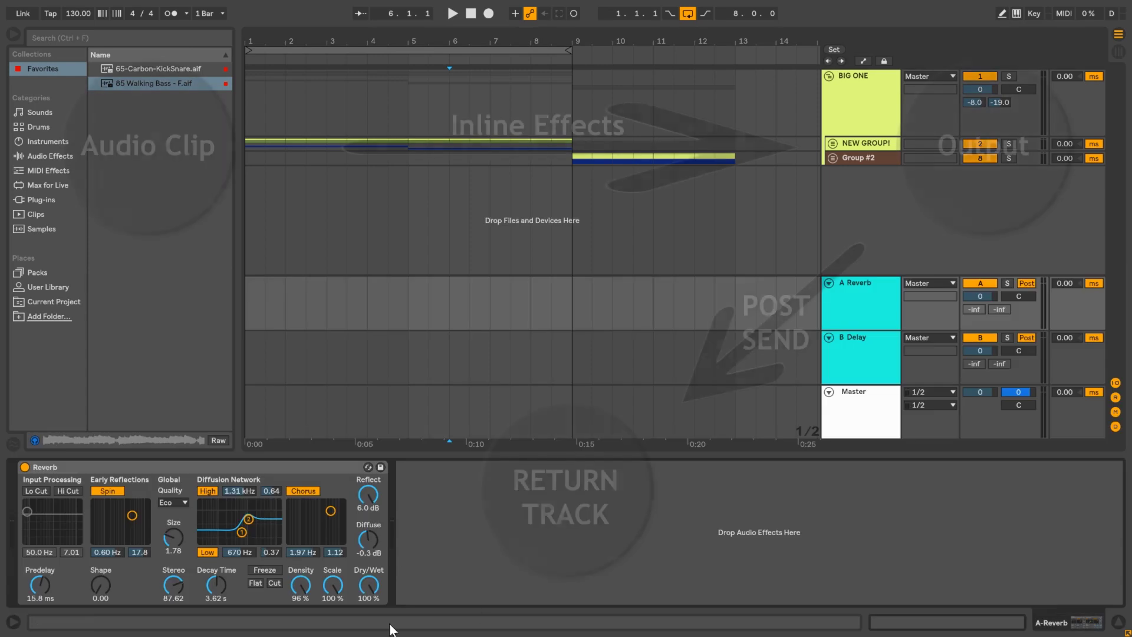
{"action": "left_click", "coordinate": [1031, 282]}
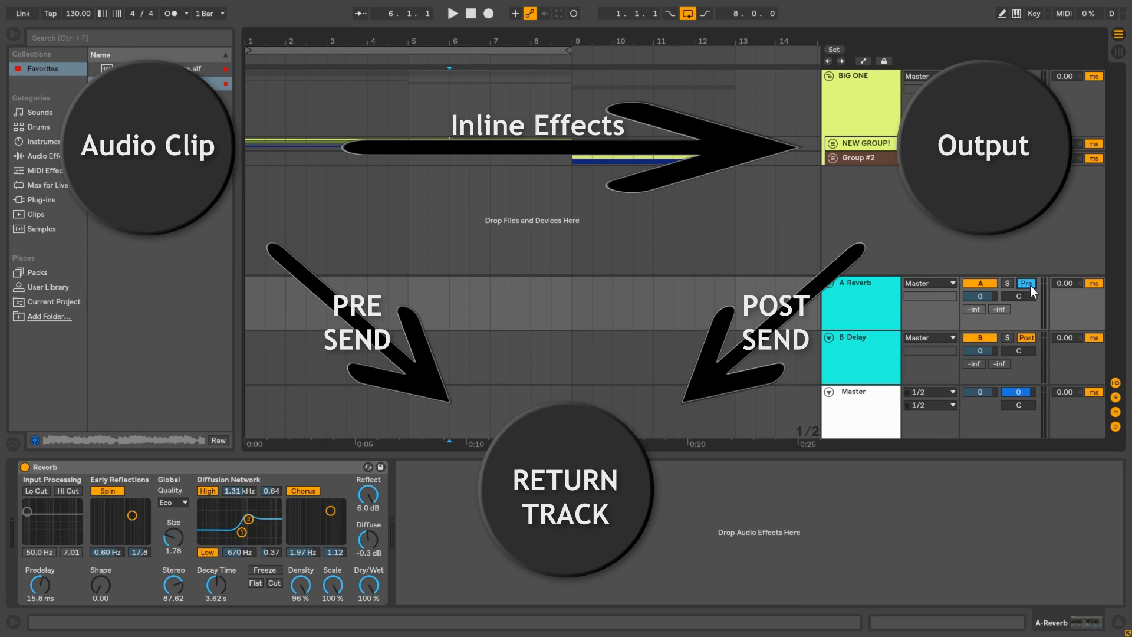
{"action": "left_click", "coordinate": [1031, 282]}
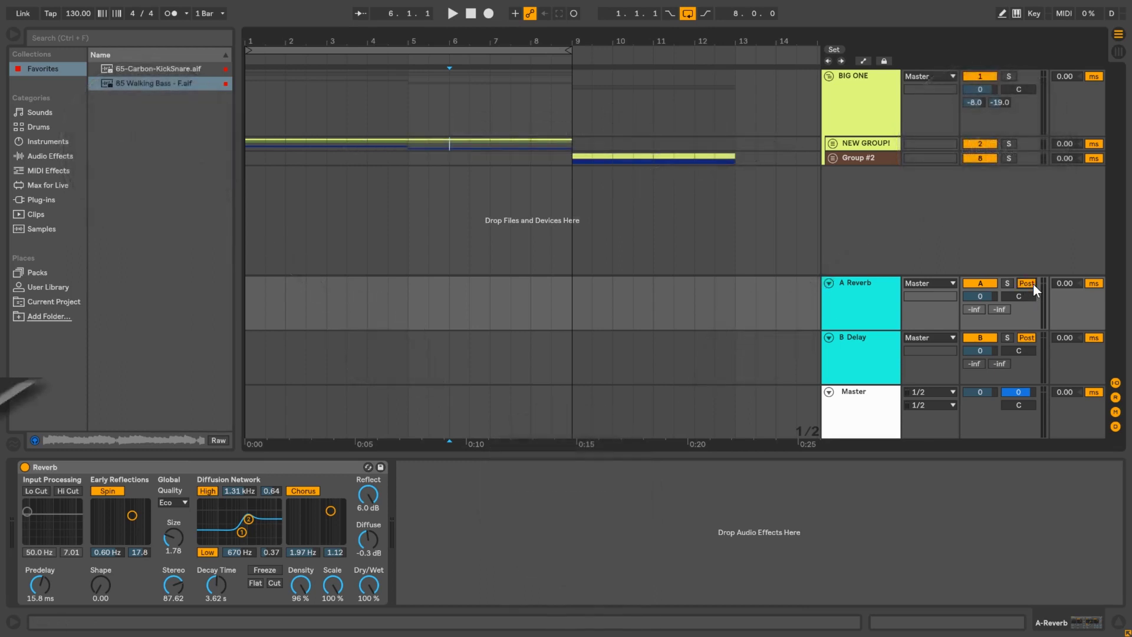
- Add the Limiter audio effect to the Master track
{"action": "left_click", "coordinate": [877, 403]}
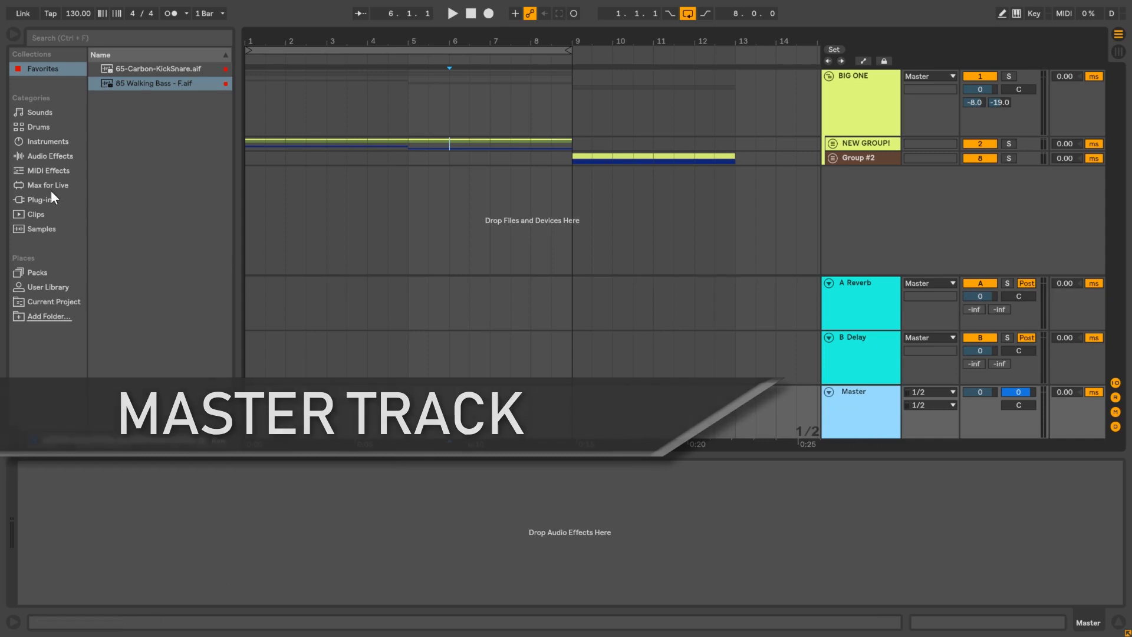
{"action": "left_click", "coordinate": [43, 155]}
{"action": "scroll", "coordinate": [169, 288], "scroll_direction": "down", "scroll_amount": 3}
{"action": "scroll", "coordinate": [170, 289], "scroll_direction": "down", "scroll_amount": 2}
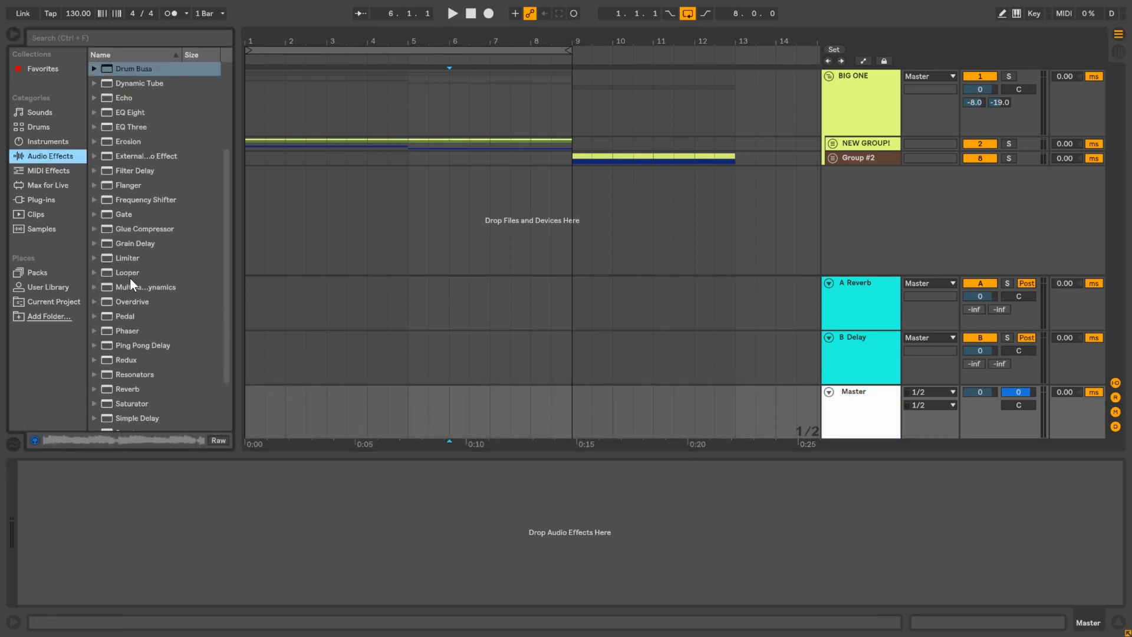
{"action": "left_click_drag", "start_coordinate": [119, 259], "coordinate": [704, 426]}
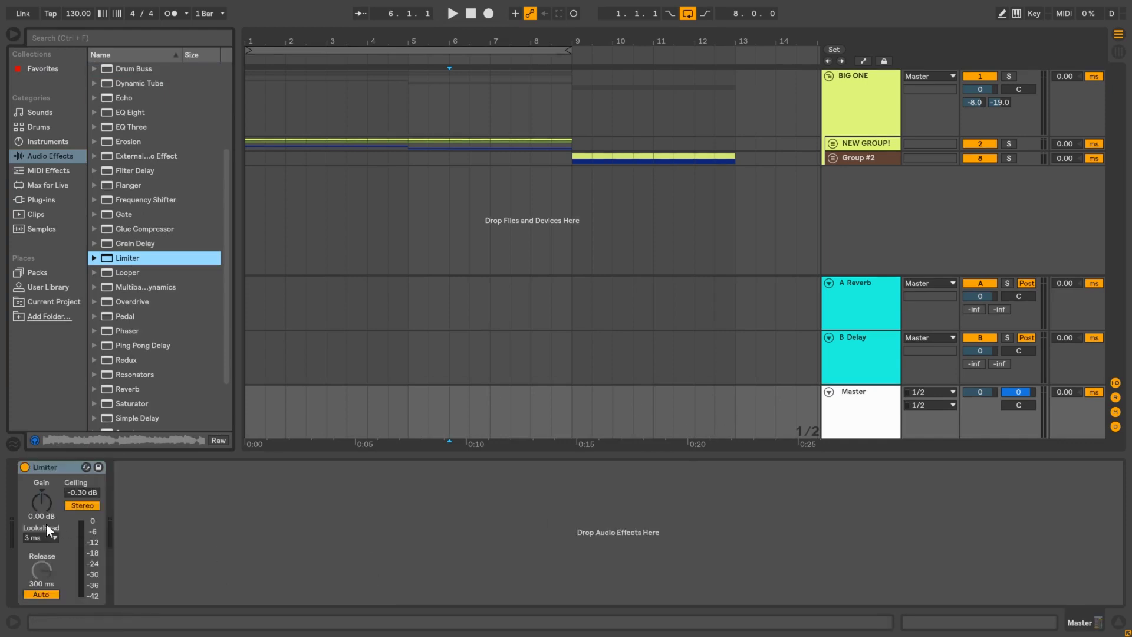